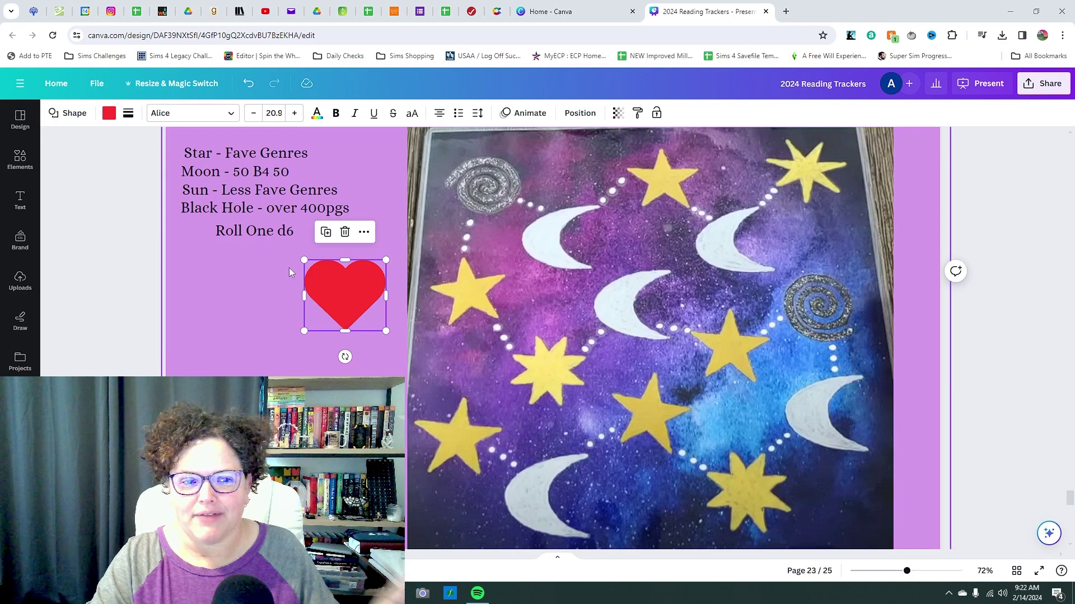
# Nudge the heart token beside the rules text and move the dice roller window clear of the board.
pyautogui.moveTo(360, 314)
pyautogui.mouseDown()
pyautogui.moveTo(350, 287)
pyautogui.moveTo(452, 316)
pyautogui.moveTo(410, 353)
pyautogui.moveTo(343, 314)
pyautogui.mouseUp()
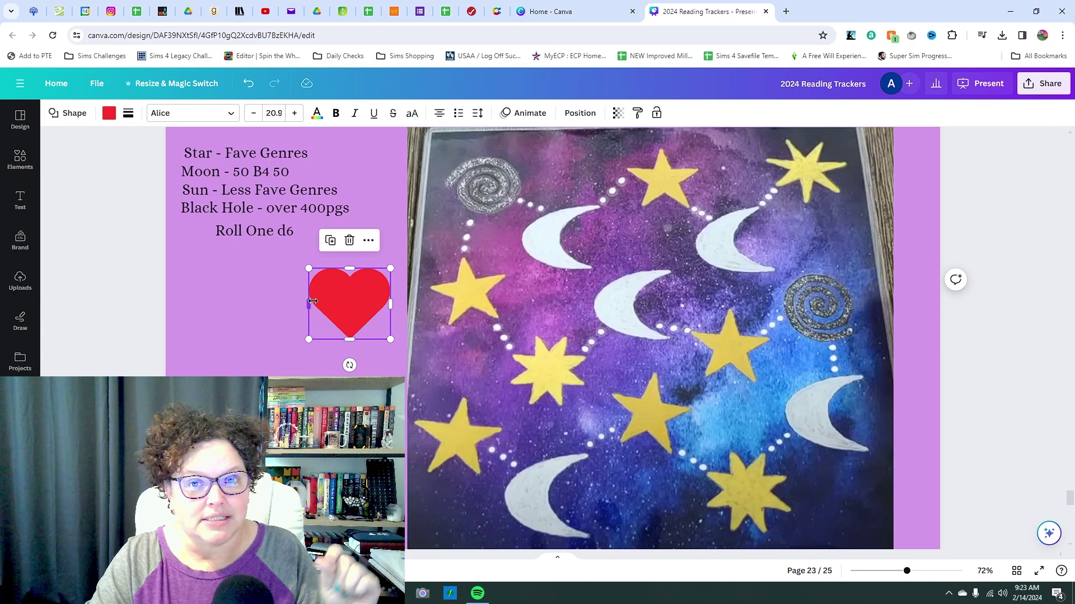
pyautogui.hotkey('alt', 'Tab')
pyautogui.moveTo(787, 79); pyautogui.dragTo(862, 25)
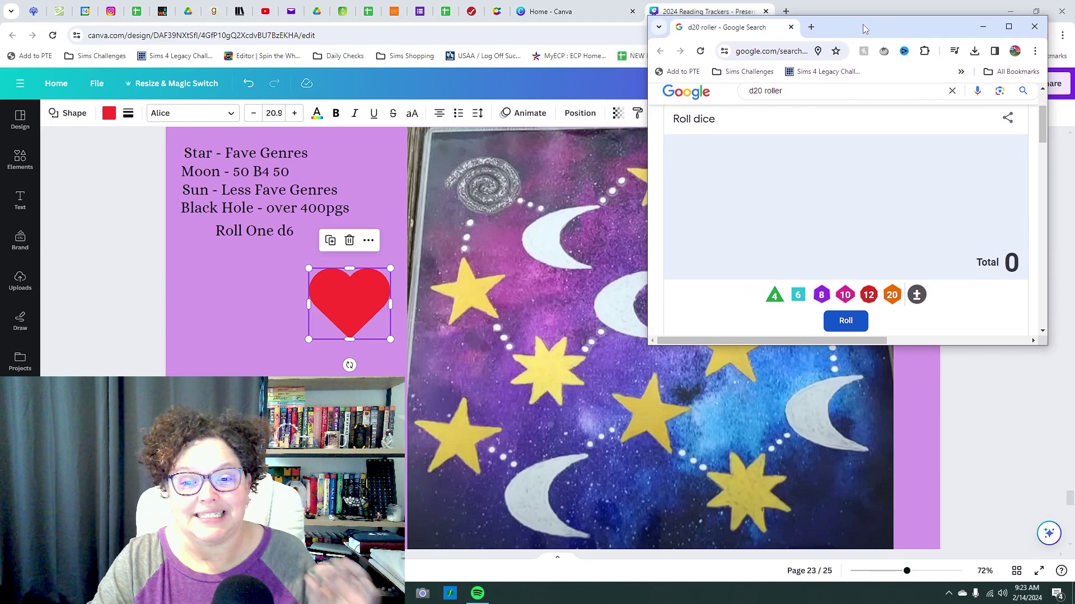
# Roll the d6 for a 1, close the roller, and place the heart on the lower-left starting star.
pyautogui.click(799, 298)
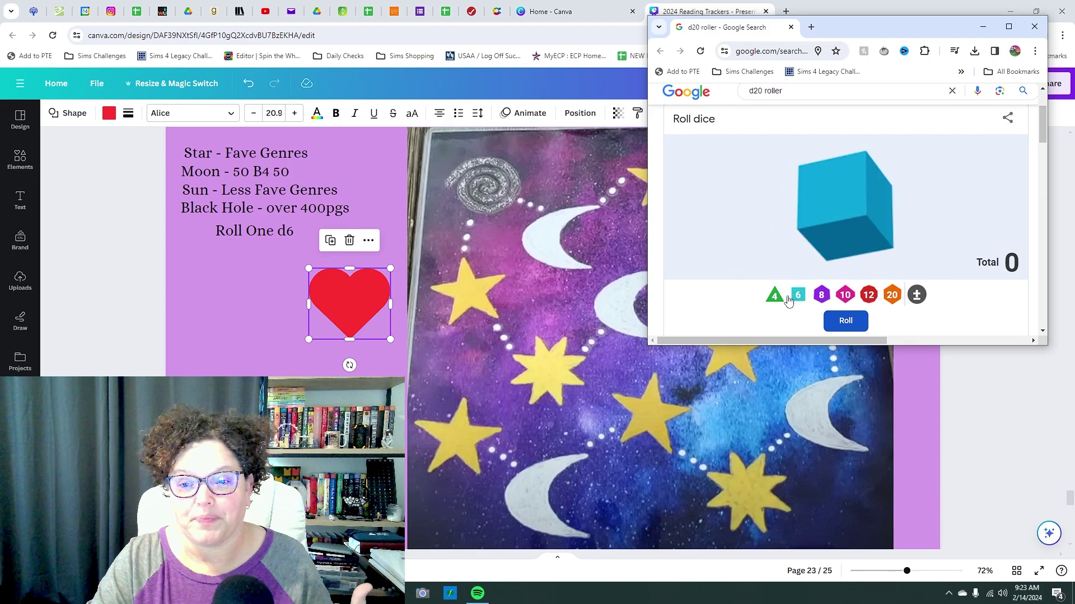
pyautogui.click(983, 26)
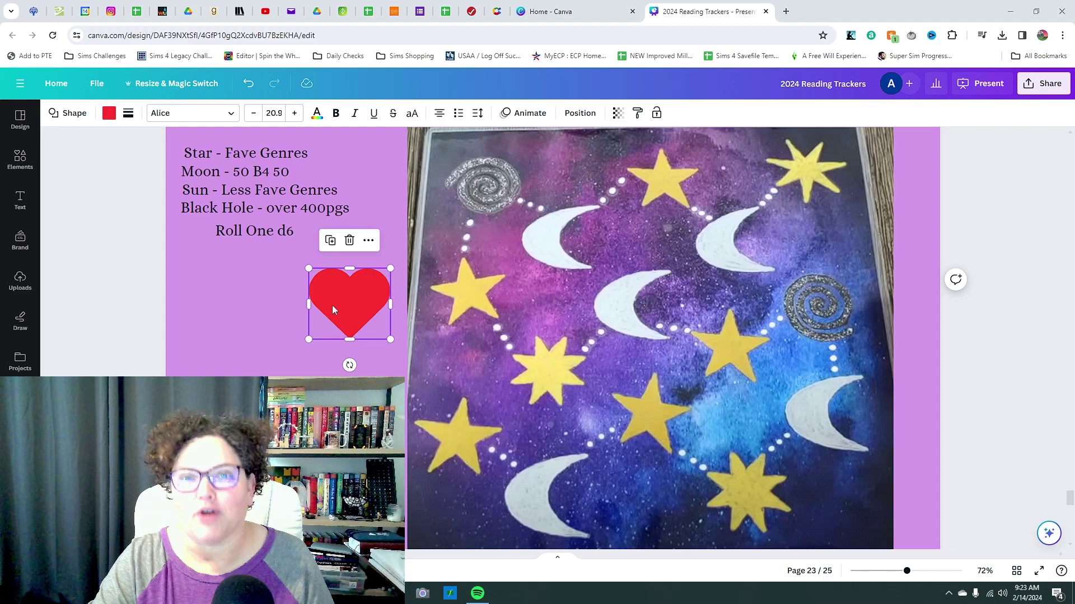
pyautogui.moveTo(334, 302); pyautogui.dragTo(445, 436)
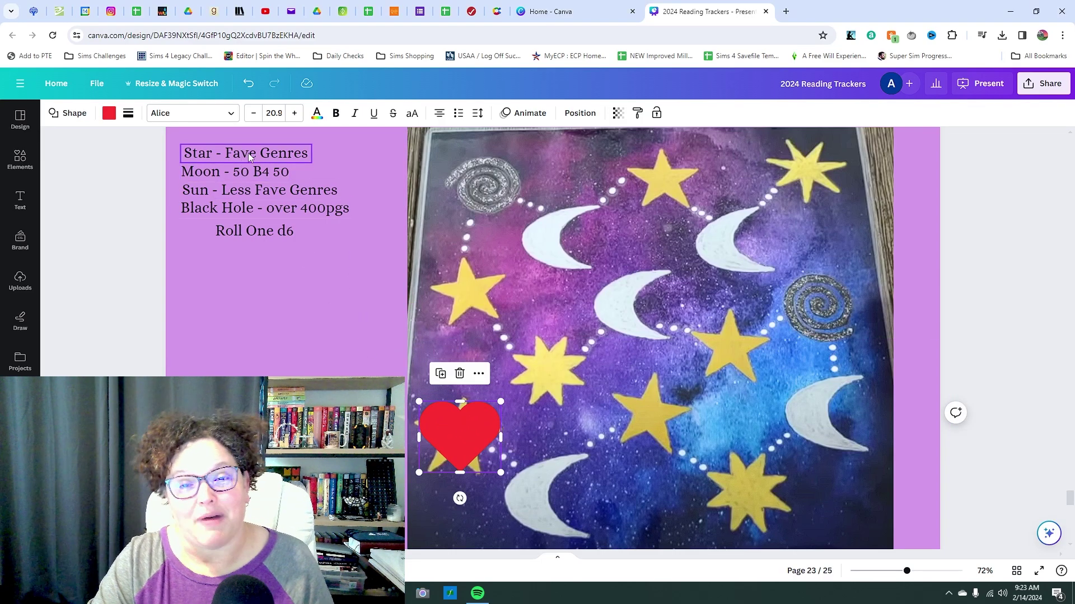
# Filter the StoryGraph to-read pile to Horror, Mystery, Romance, Science Fiction and Thriller.
pyautogui.click(238, 8)
pyautogui.scroll(-5, 364, 349)
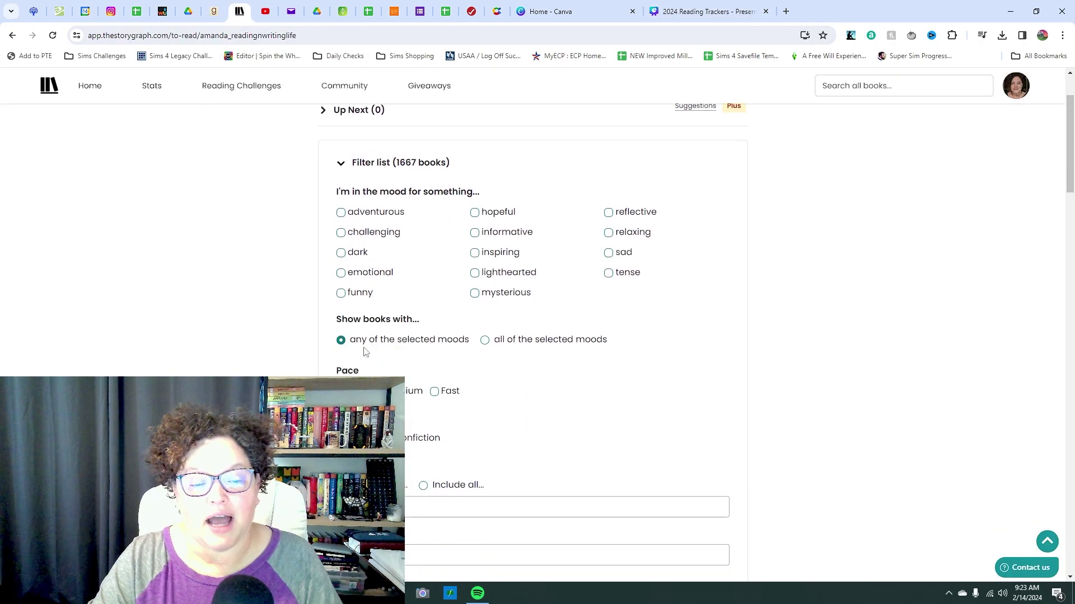
pyautogui.click(374, 324)
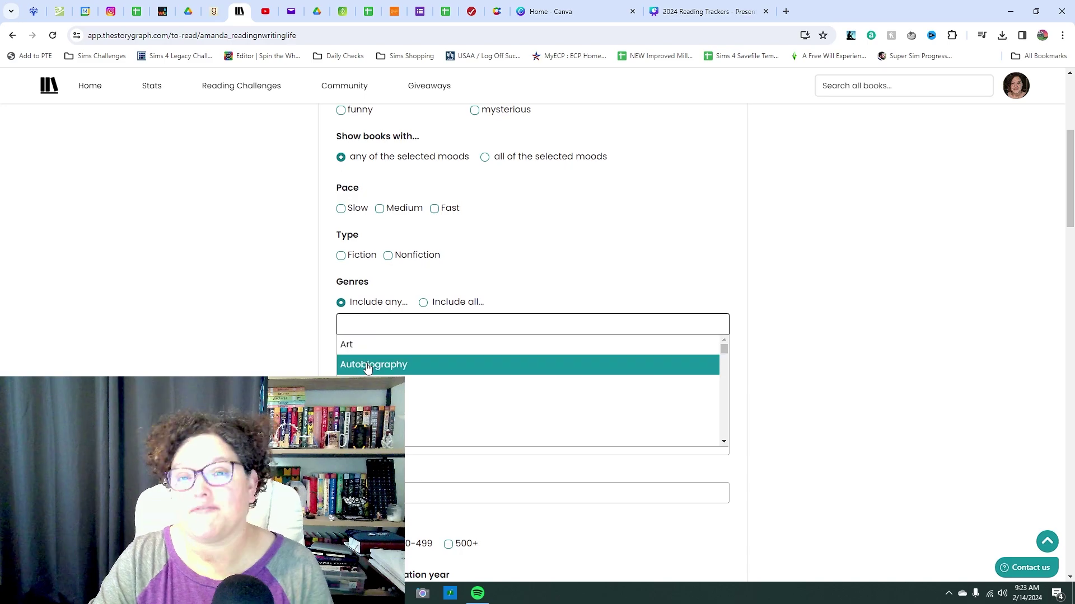
pyautogui.scroll(-1, 368, 373)
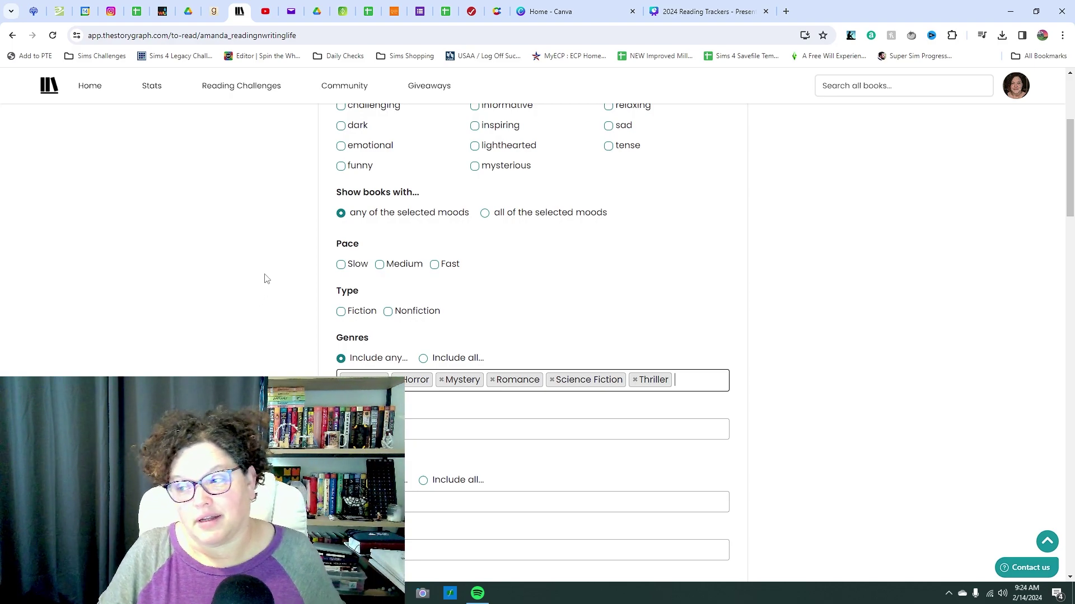
pyautogui.scroll(-5, 611, 522)
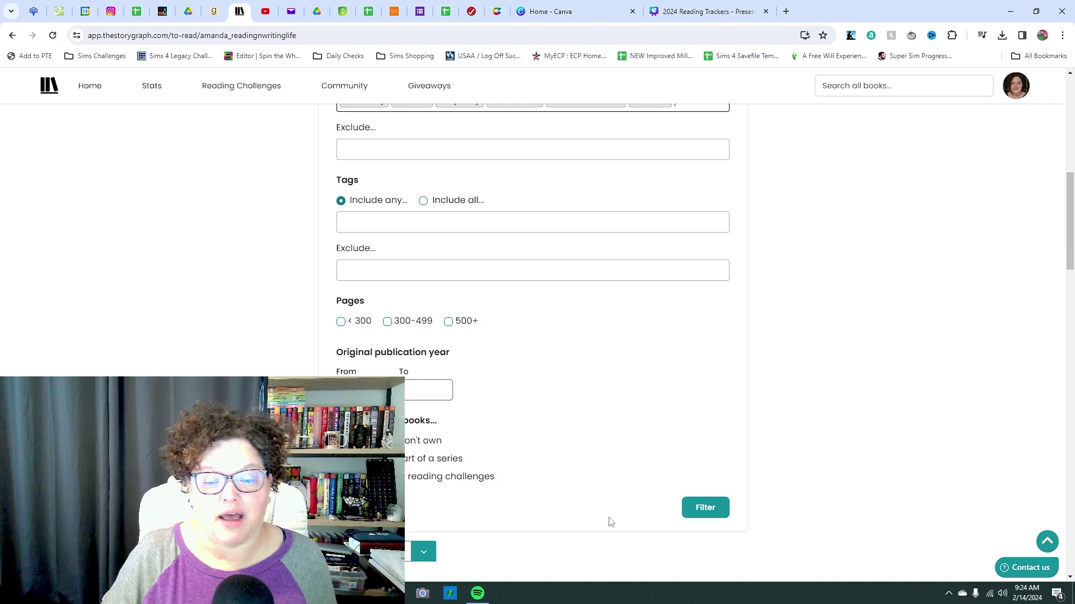
pyautogui.click(700, 509)
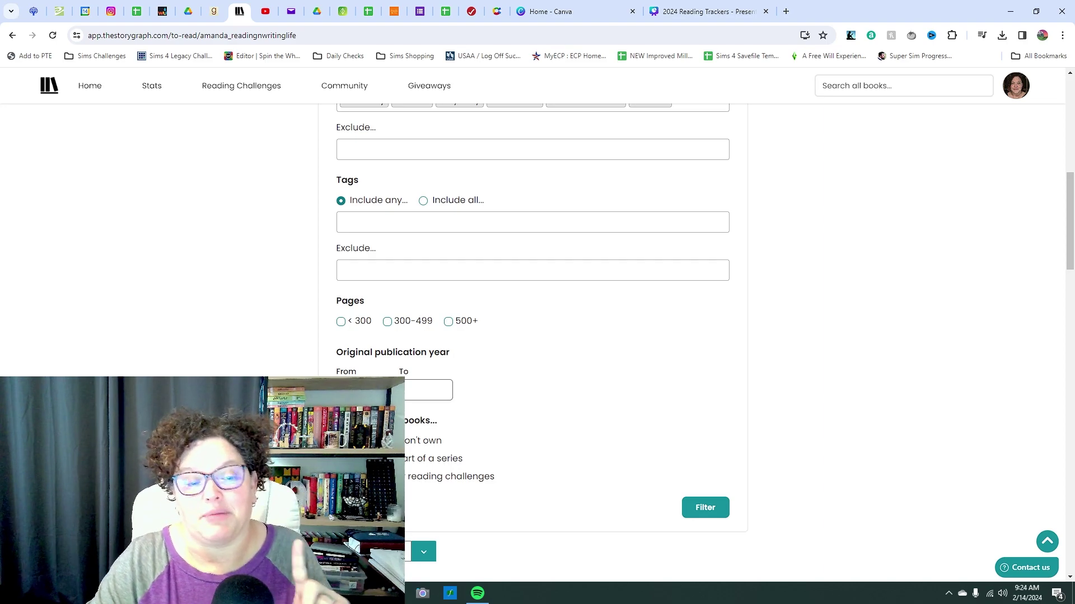
pyautogui.scroll(-1, 264, 307)
pyautogui.scroll(1, 266, 311)
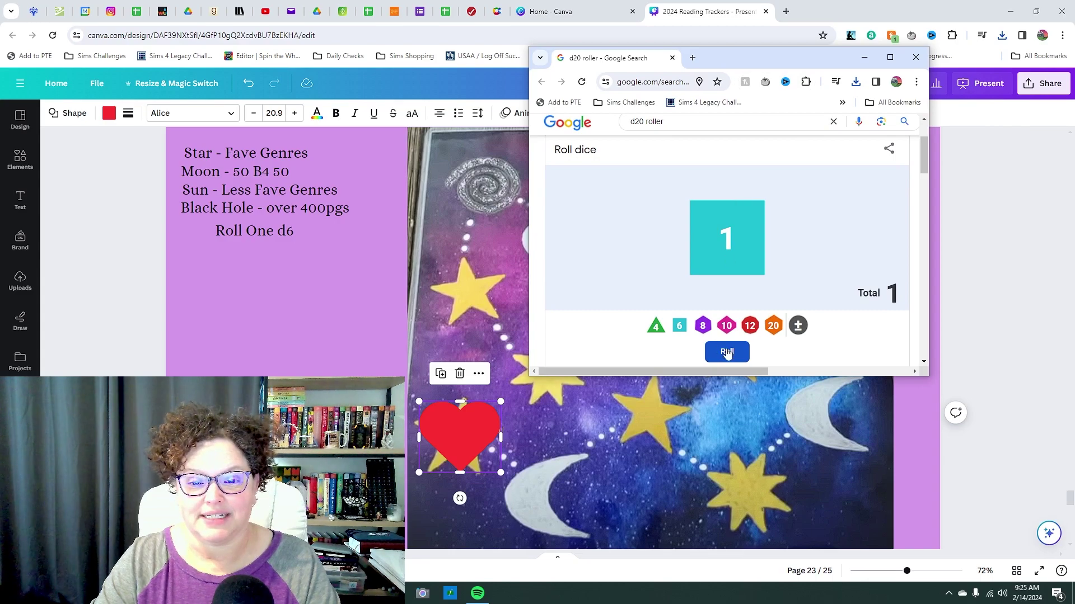
# Roll the die, move the heart toward bottom centre, and browse the StoryGraph to-read list.
pyautogui.click(723, 353)
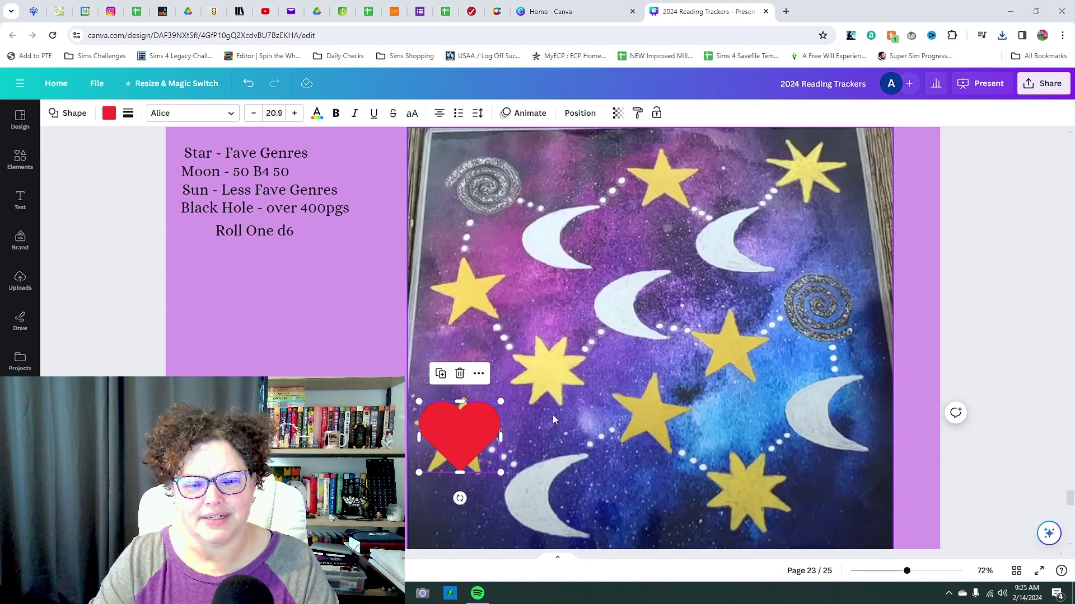
pyautogui.moveTo(485, 437); pyautogui.dragTo(642, 417)
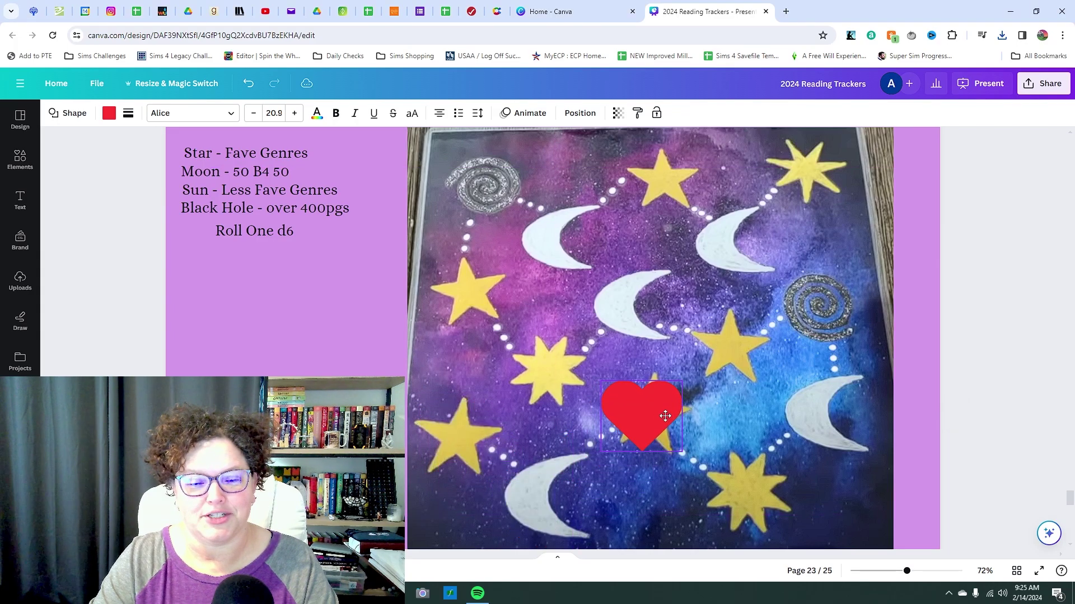
pyautogui.click(589, 15)
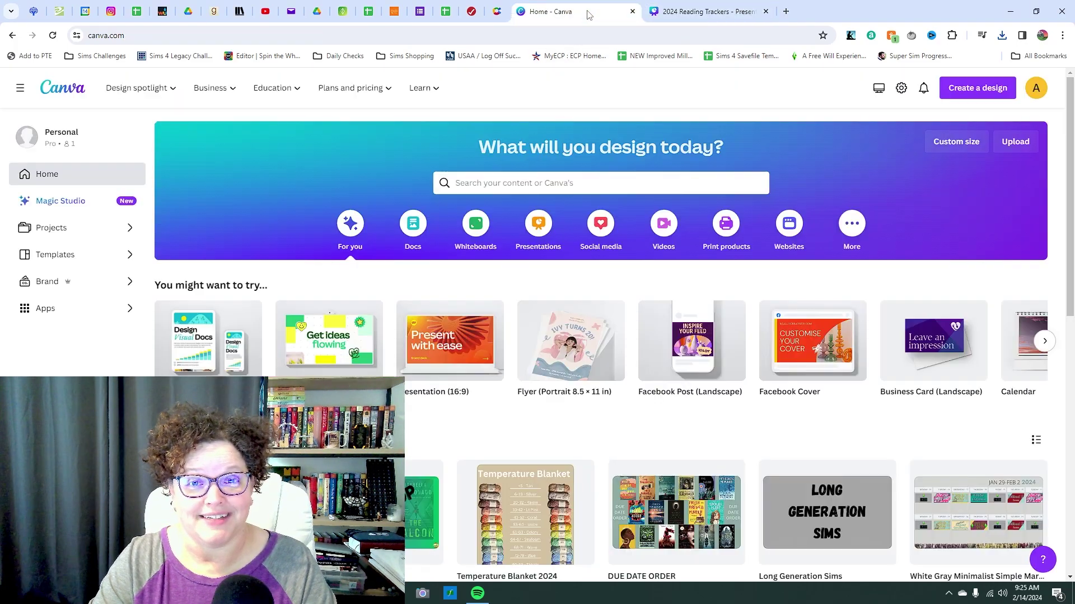
pyautogui.click(237, 13)
pyautogui.scroll(-4, 531, 342)
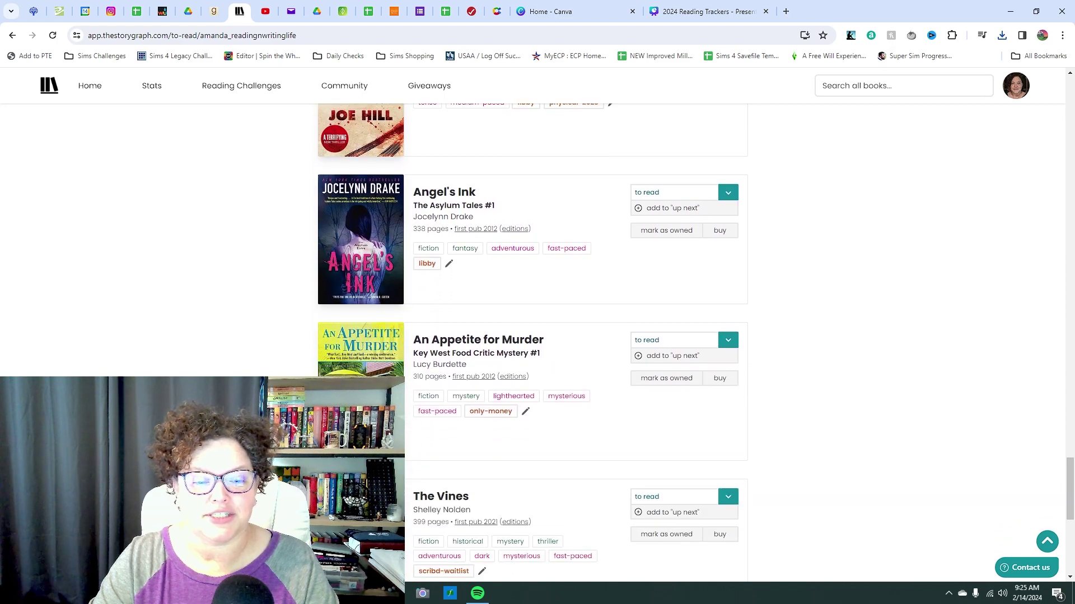
pyautogui.scroll(-1, 362, 314)
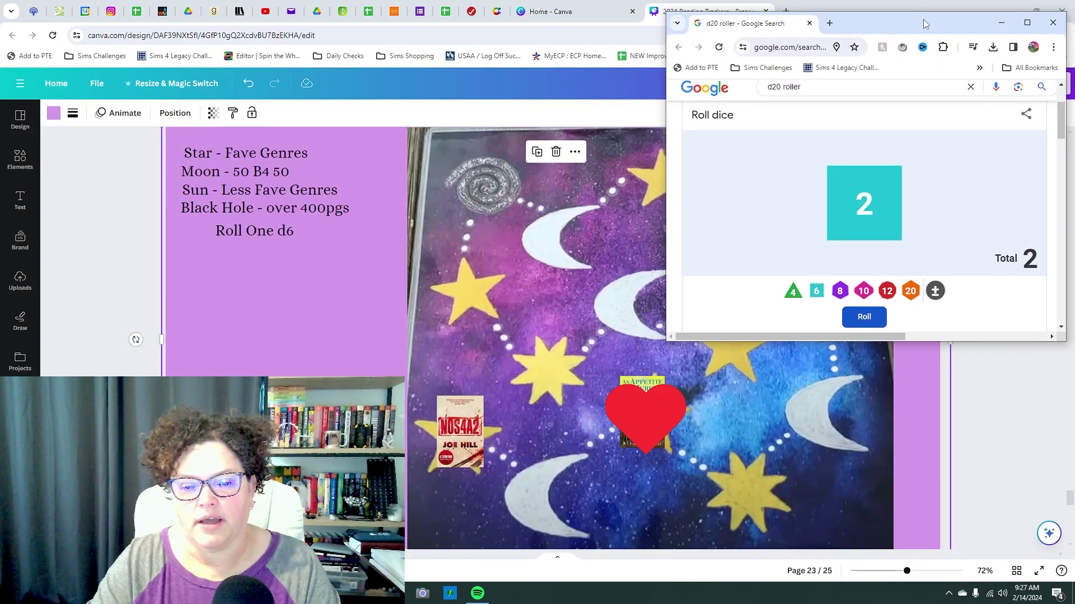
# Roll a 3, close the roller, and move the heart onward toward the upper right.
pyautogui.click(869, 329)
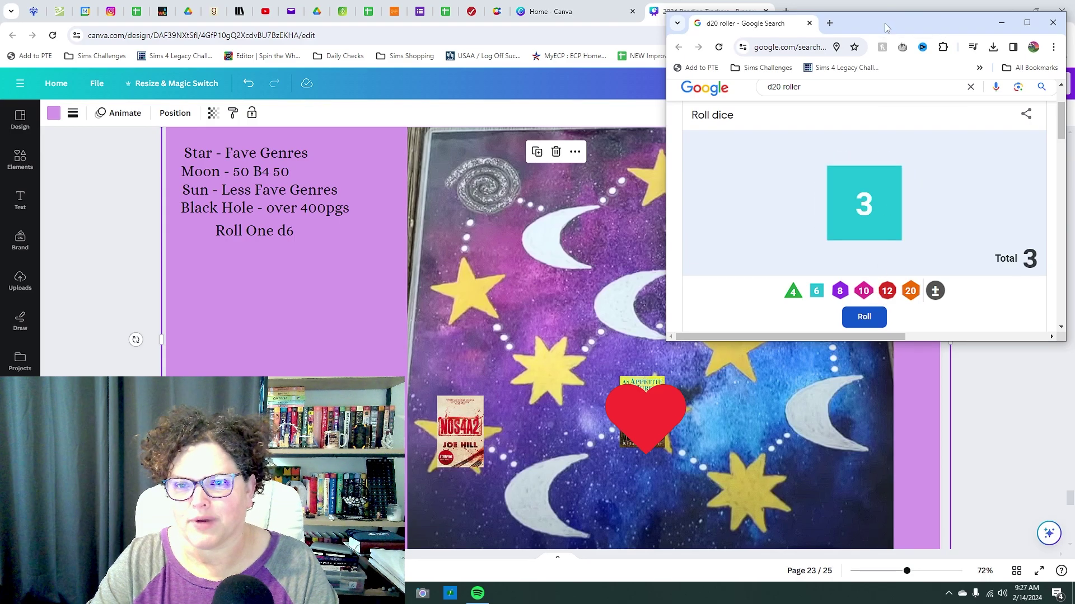
pyautogui.click(1002, 22)
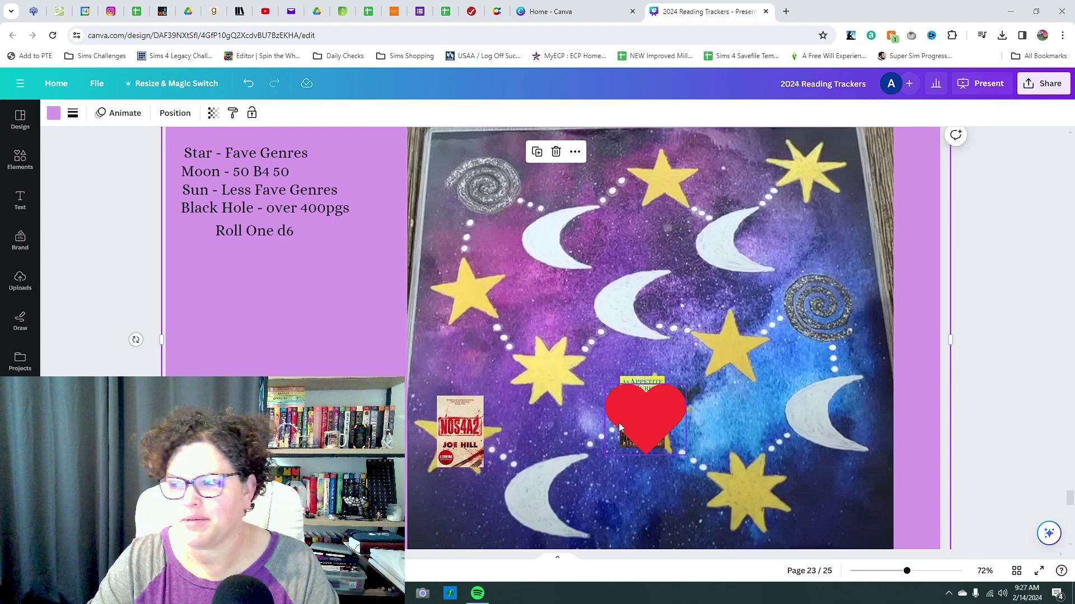
pyautogui.moveTo(642, 432); pyautogui.dragTo(358, 442)
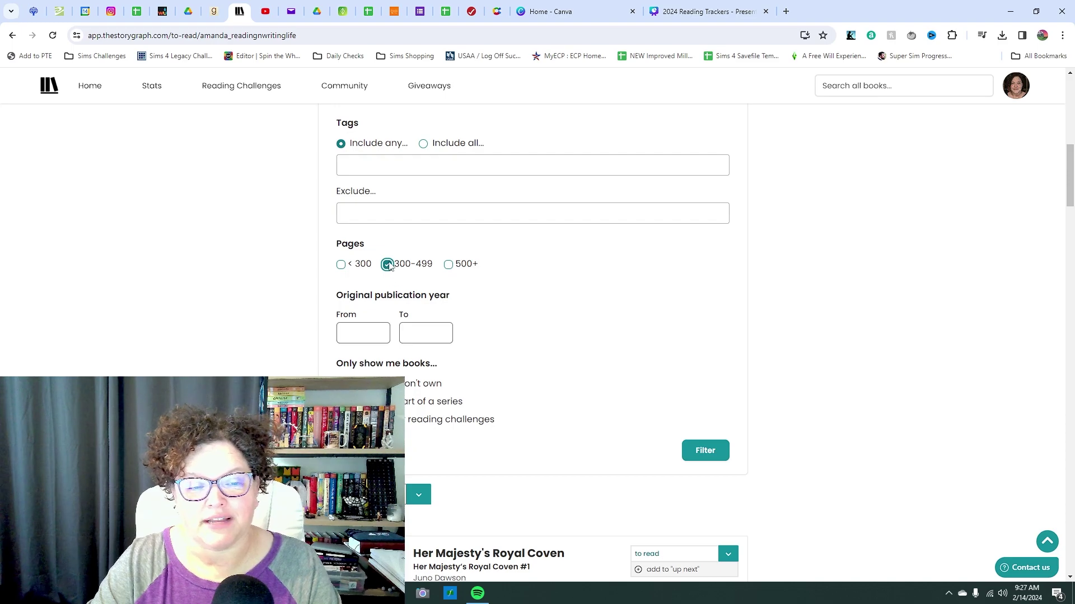
# Re-apply the to-read filter with the 300–499 pages limit to list books like Long Shot.
pyautogui.click(704, 451)
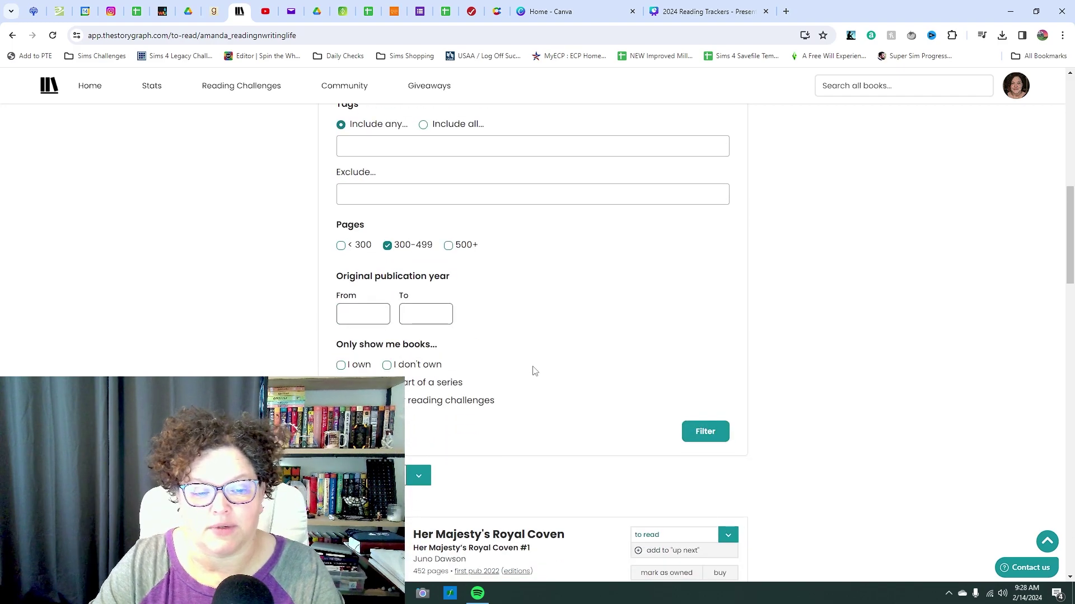
pyautogui.click(419, 477)
pyautogui.click(412, 500)
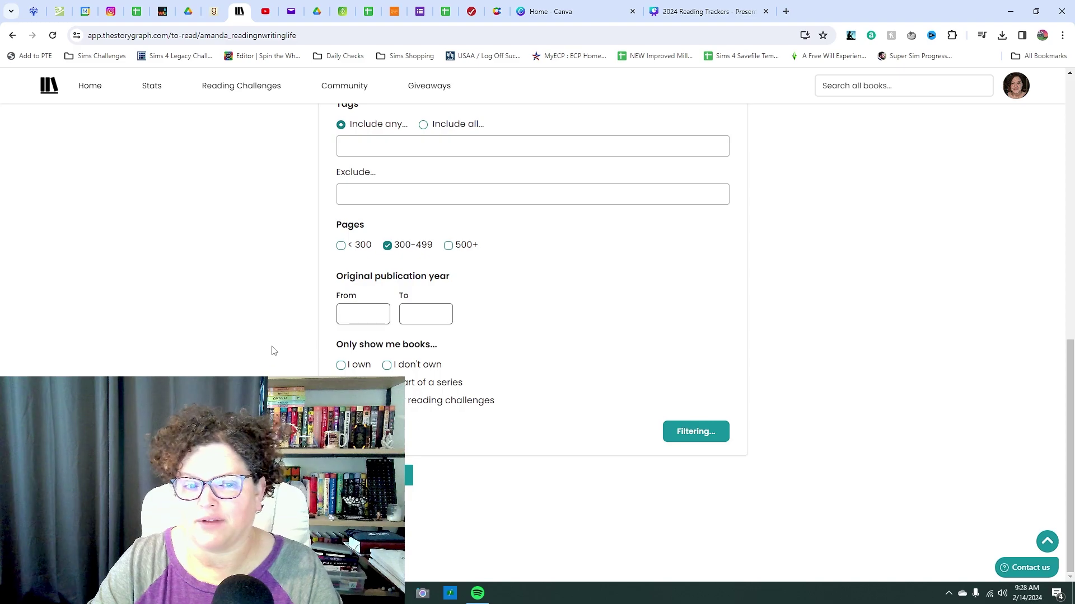
pyautogui.scroll(-15, 287, 344)
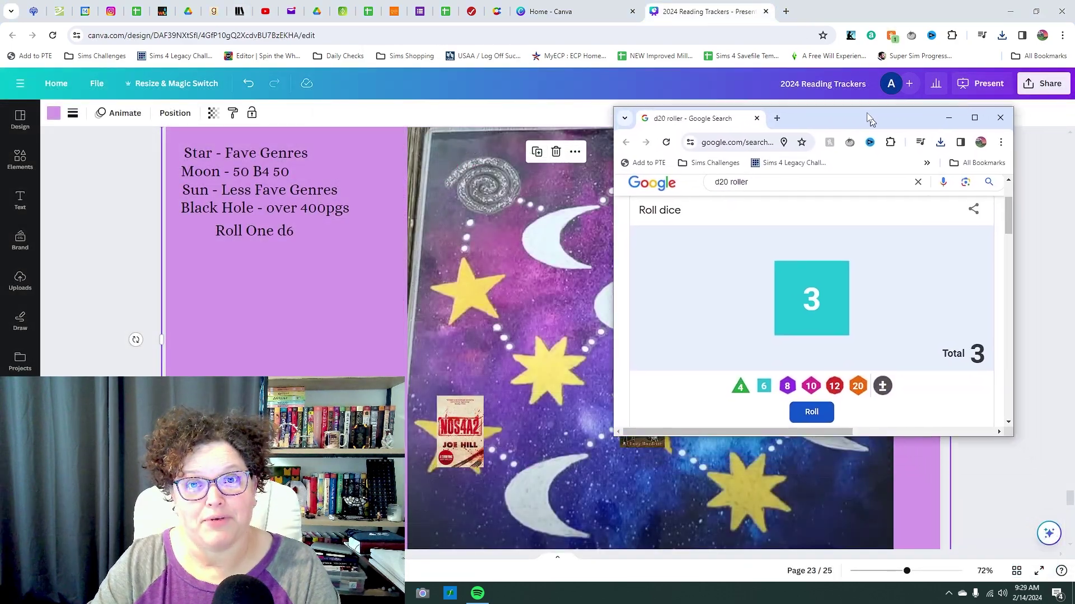
# Roll the die, close the roller, and paste the heart back beside the NOS4A2 cover.
pyautogui.moveTo(871, 119); pyautogui.dragTo(838, 83)
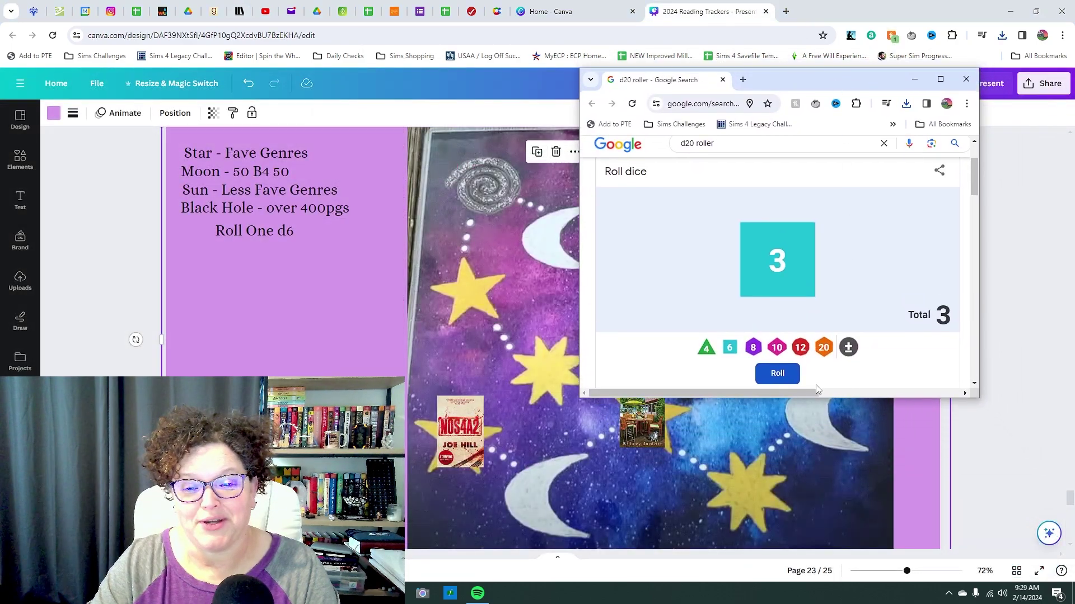
pyautogui.click(786, 381)
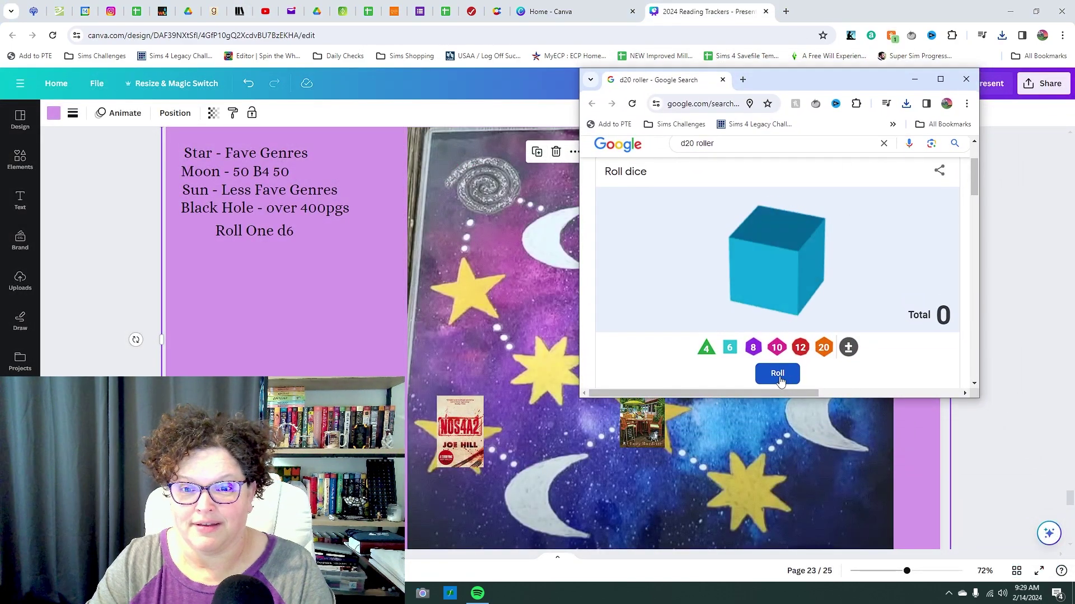
pyautogui.click(914, 79)
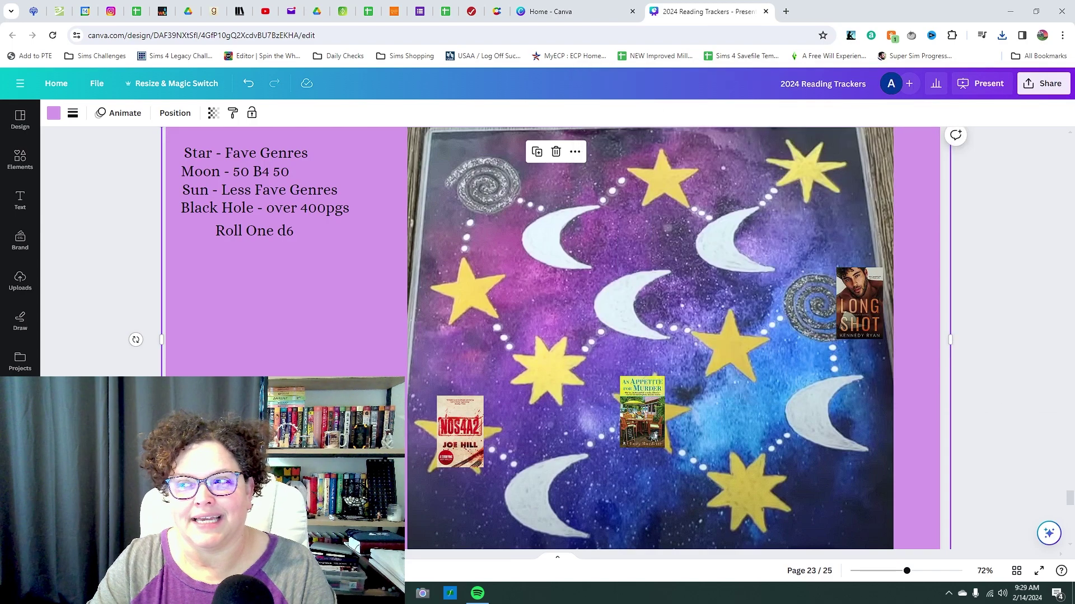
pyautogui.hotkey('ctrl', 'v')
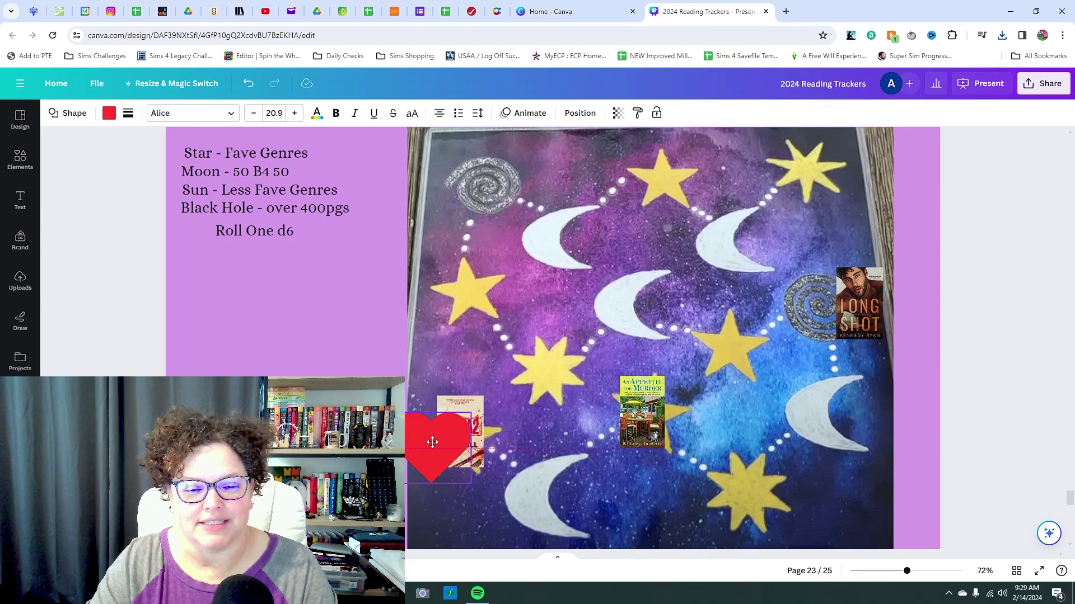
pyautogui.moveTo(465, 428); pyautogui.dragTo(458, 435)
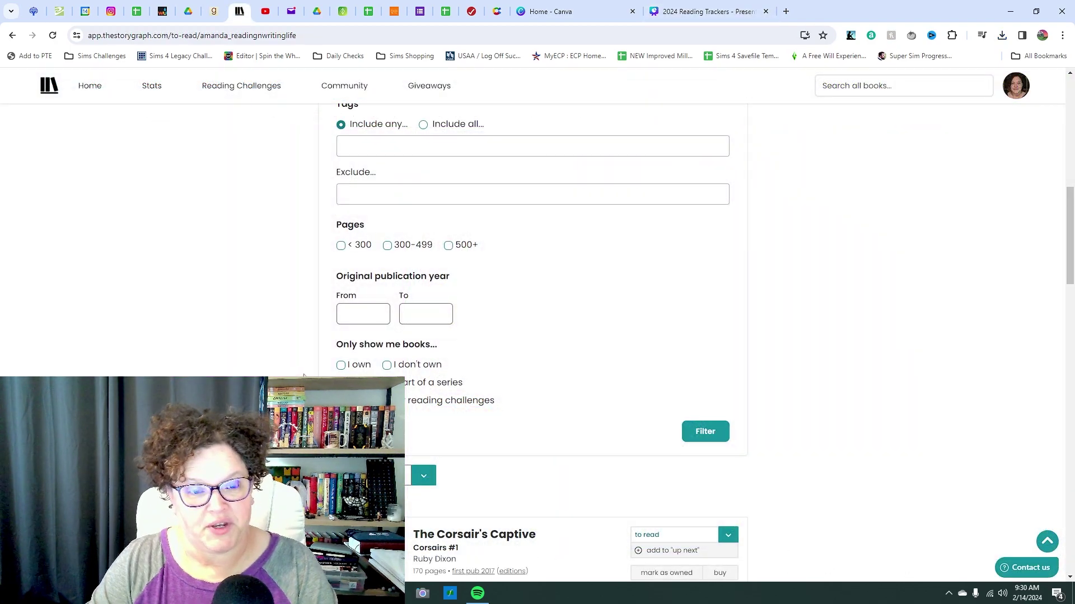
# Scroll the filtered to-read list to The Vines and copy its cover image.
pyautogui.scroll(6, 303, 375)
pyautogui.scroll(-5, 304, 376)
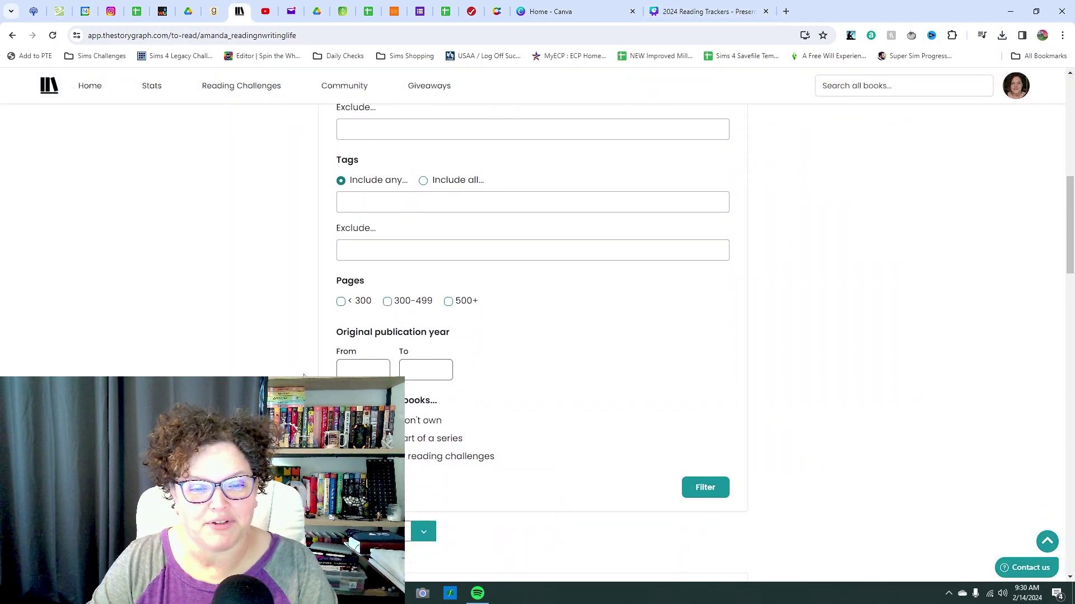
pyautogui.scroll(-15, 303, 375)
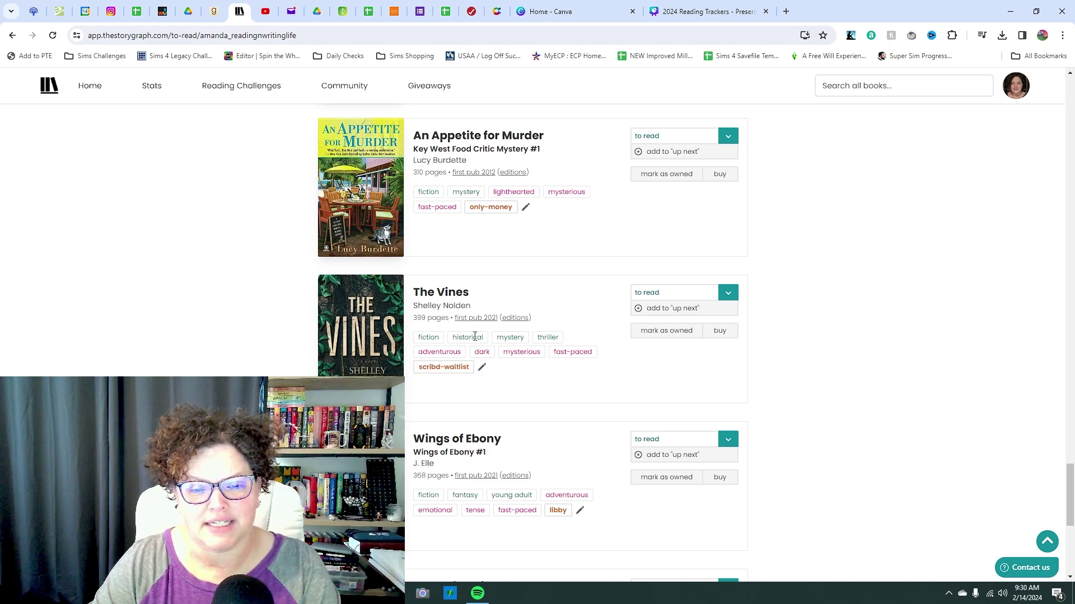
pyautogui.rightClick(351, 332)
pyautogui.click(398, 249)
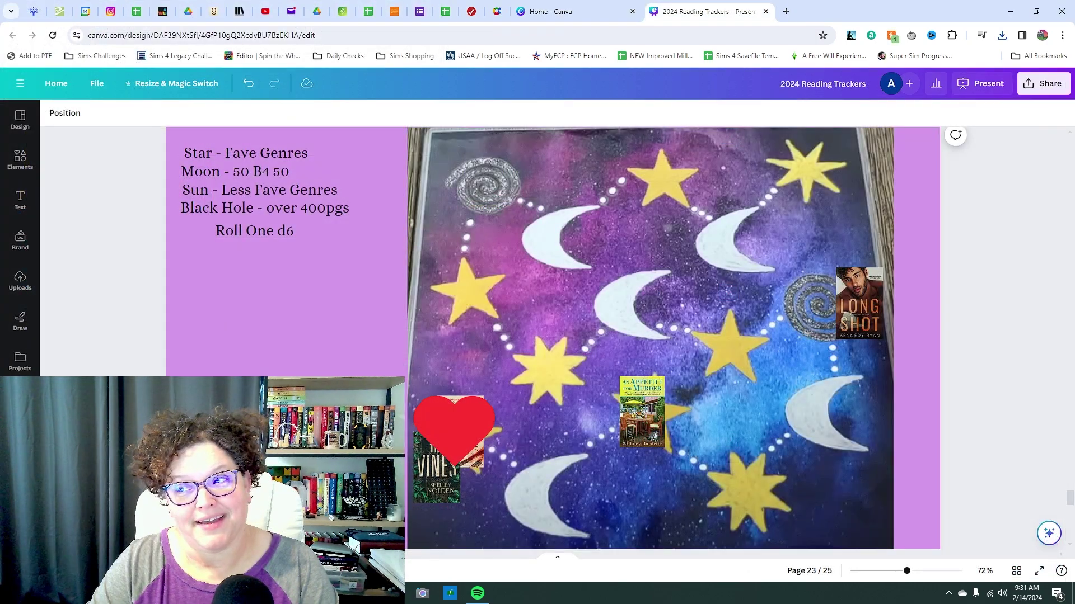
# Roll a 2, move the roller aside, and place the heart on An Appetite for Murder.
pyautogui.hotkey('alt', 'Tab')
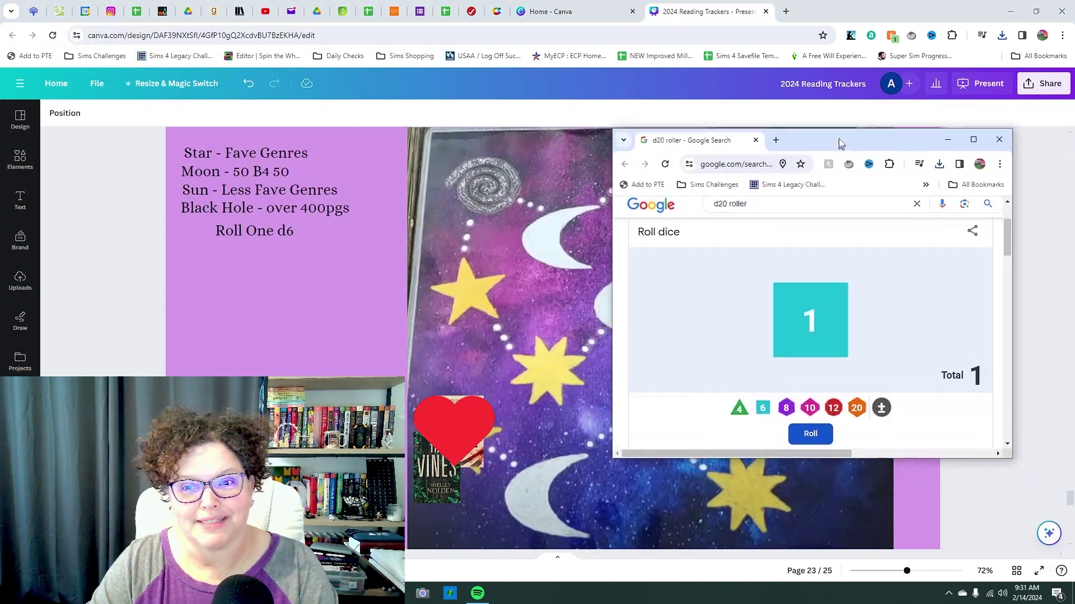
pyautogui.click(822, 424)
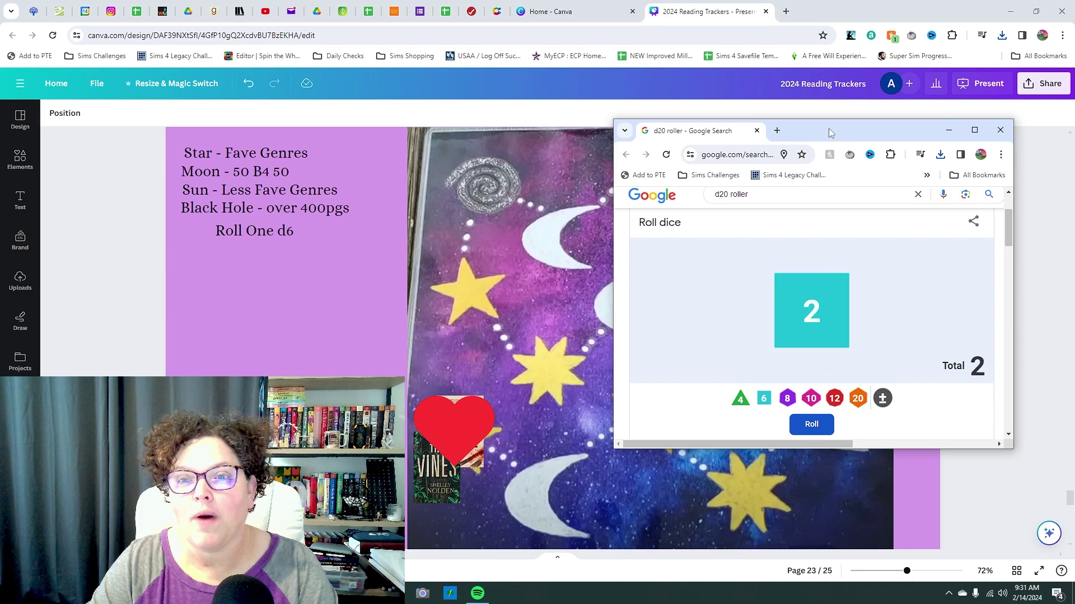
pyautogui.moveTo(829, 129); pyautogui.dragTo(1074, 45)
pyautogui.moveTo(454, 425); pyautogui.dragTo(661, 430)
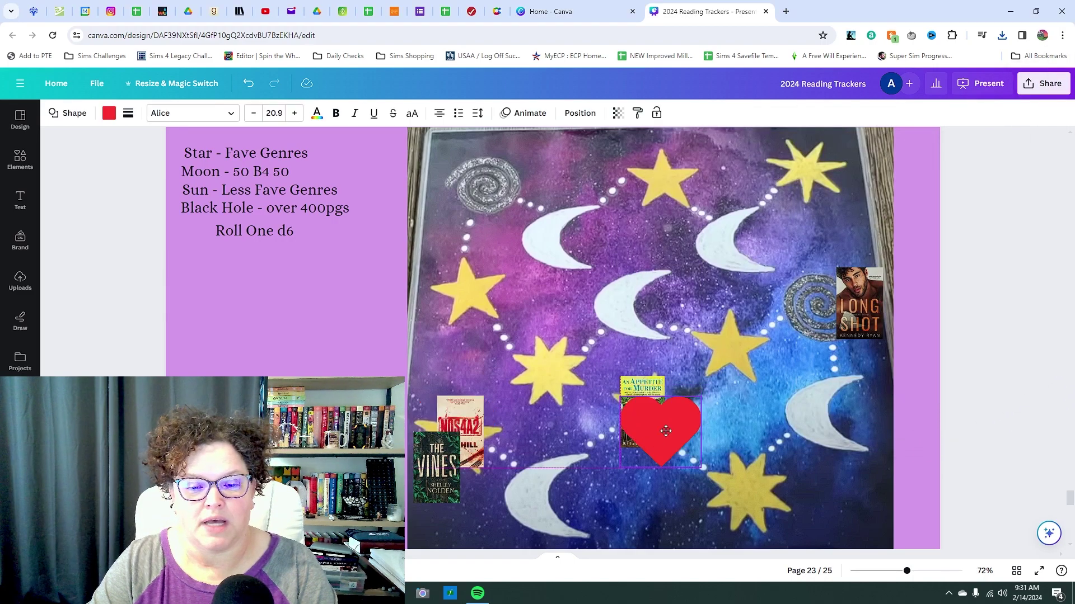
# Scroll the StoryGraph to-read list to Wings of Ebony and bring up its cover's image options.
pyautogui.click(239, 11)
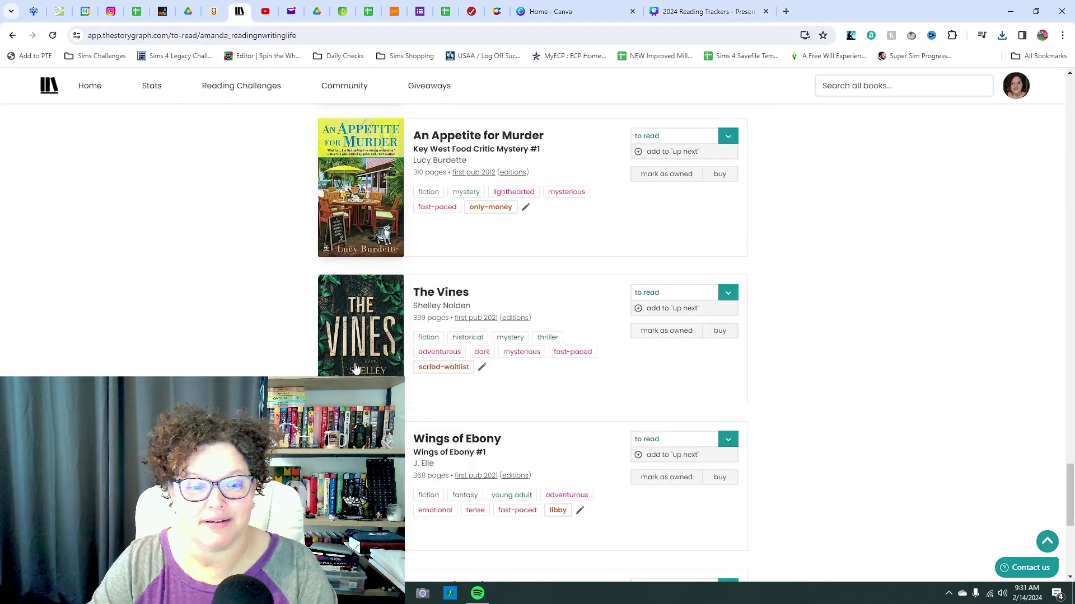
pyautogui.scroll(-2, 354, 368)
pyautogui.scroll(-1, 353, 366)
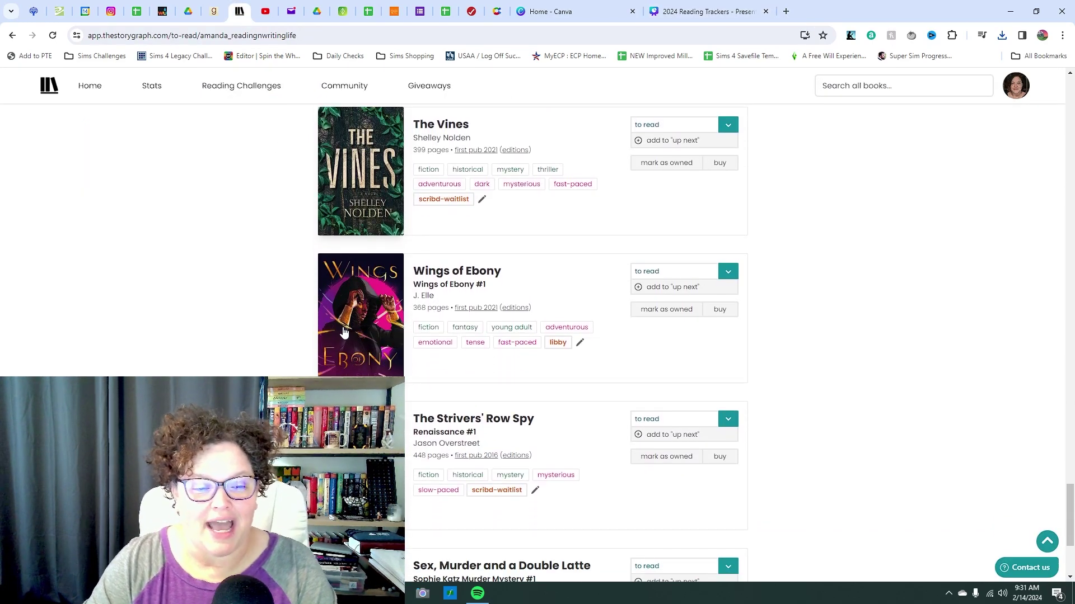
pyautogui.rightClick(347, 301)
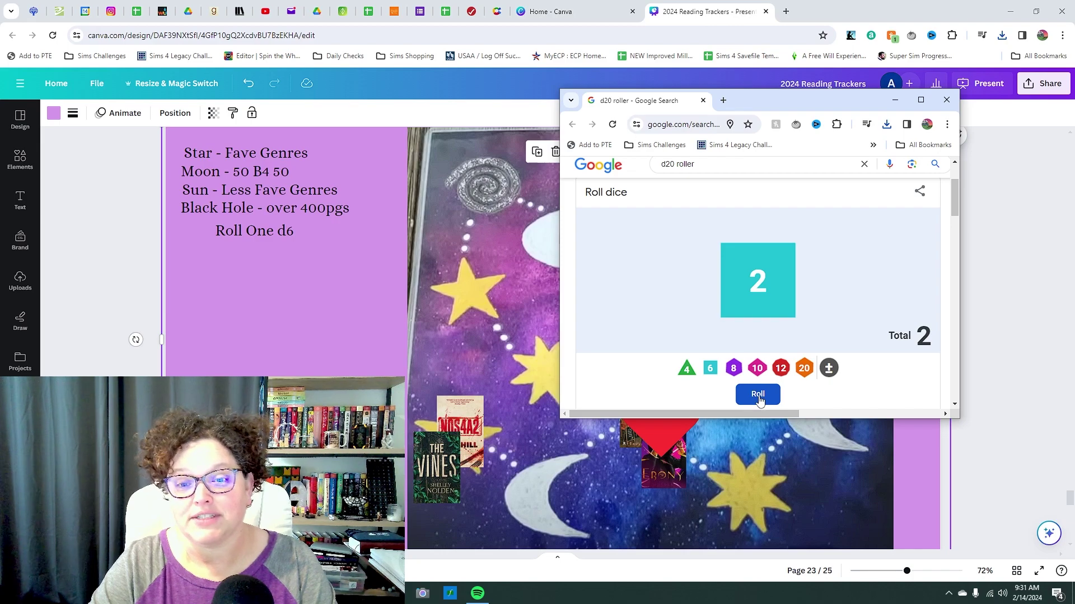
# Roll a 6, move the roller off the board, and advance the heart six spaces to mid-board.
pyautogui.click(759, 394)
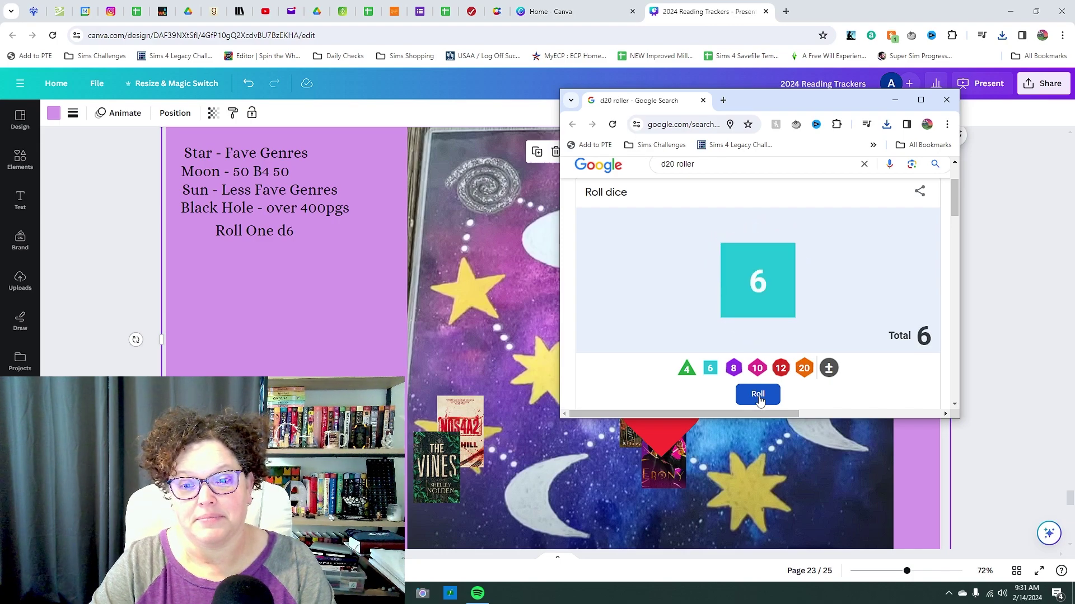
pyautogui.moveTo(815, 104); pyautogui.dragTo(1074, 104)
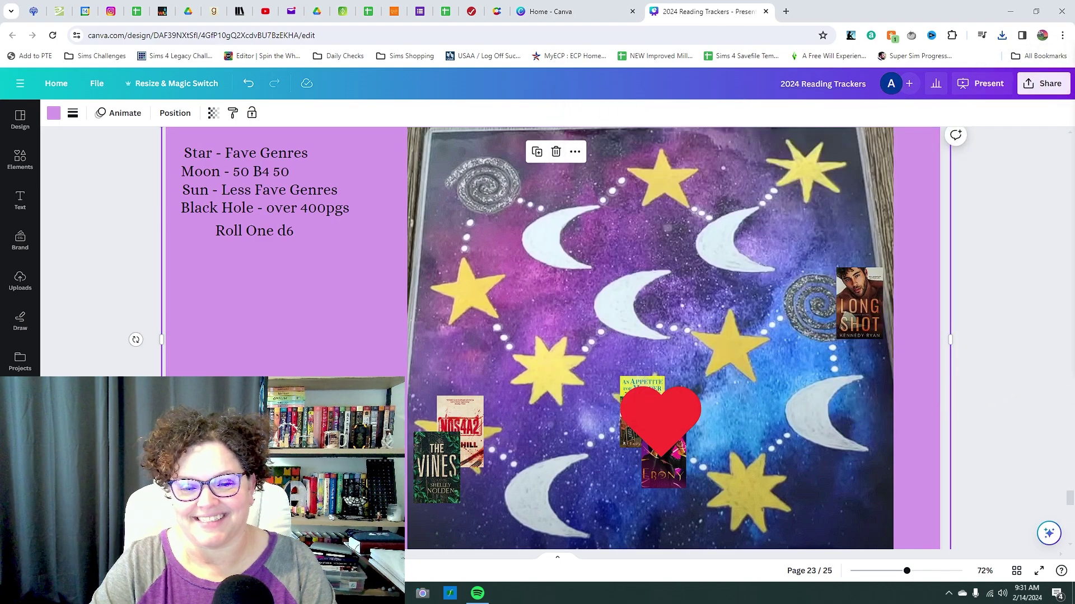
pyautogui.moveTo(655, 423); pyautogui.dragTo(545, 374)
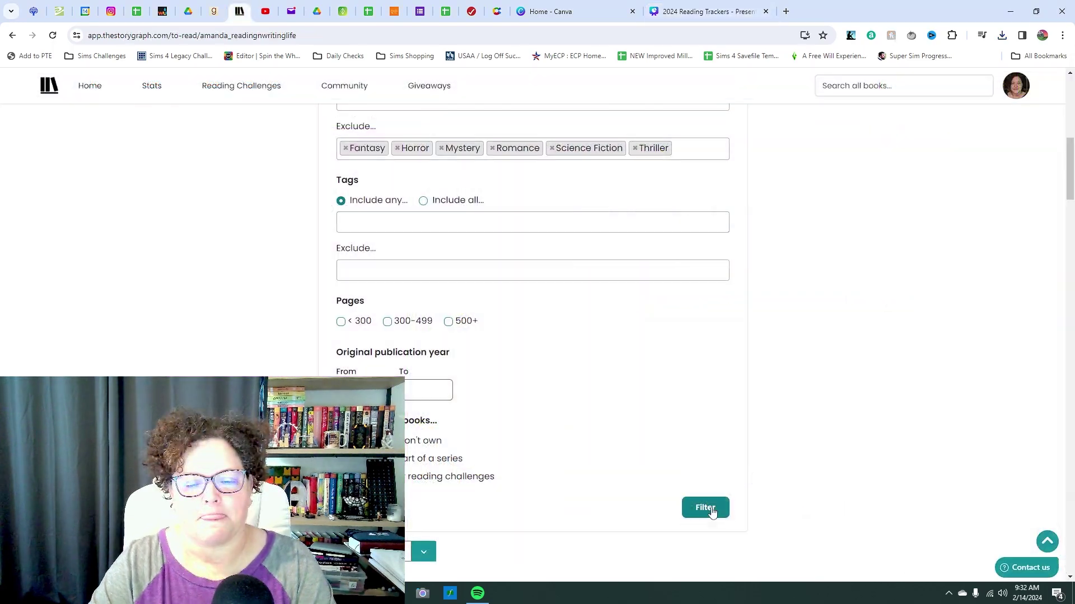
# Apply the genre-exclusion filter and scroll down to the filtered to-read results.
pyautogui.click(707, 509)
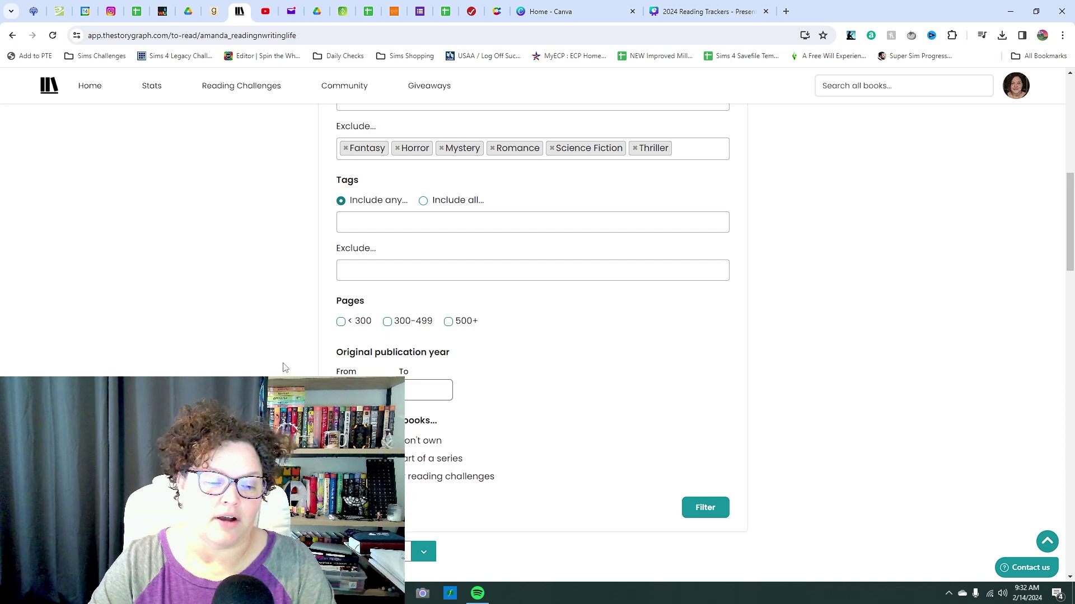
pyautogui.scroll(-13, 284, 369)
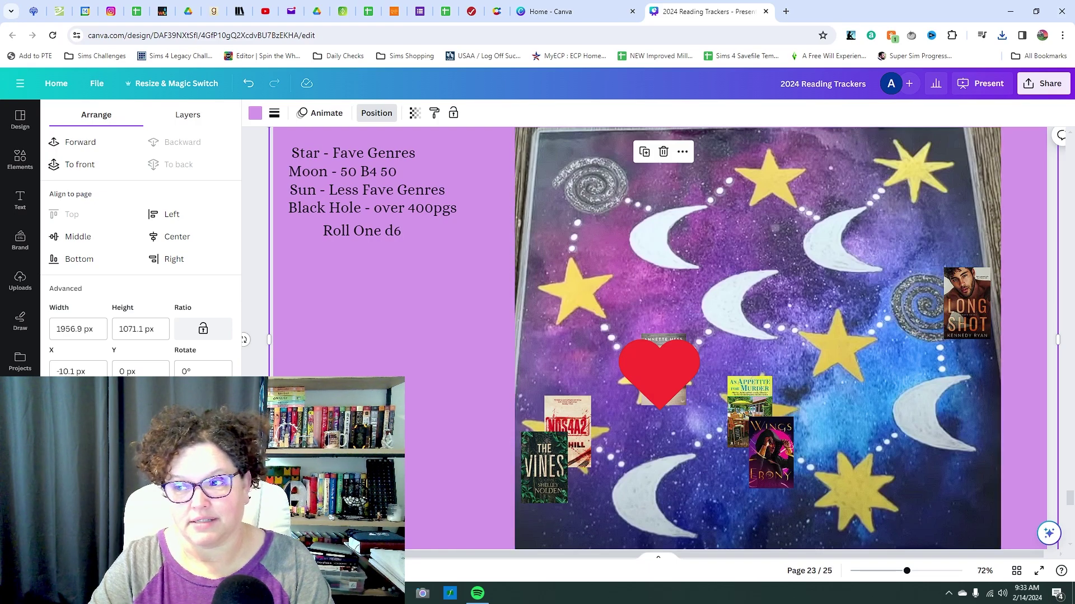
# Roll the d20 dice roller and return to the Canva board.
pyautogui.hotkey('alt', 'Tab')
pyautogui.click(694, 364)
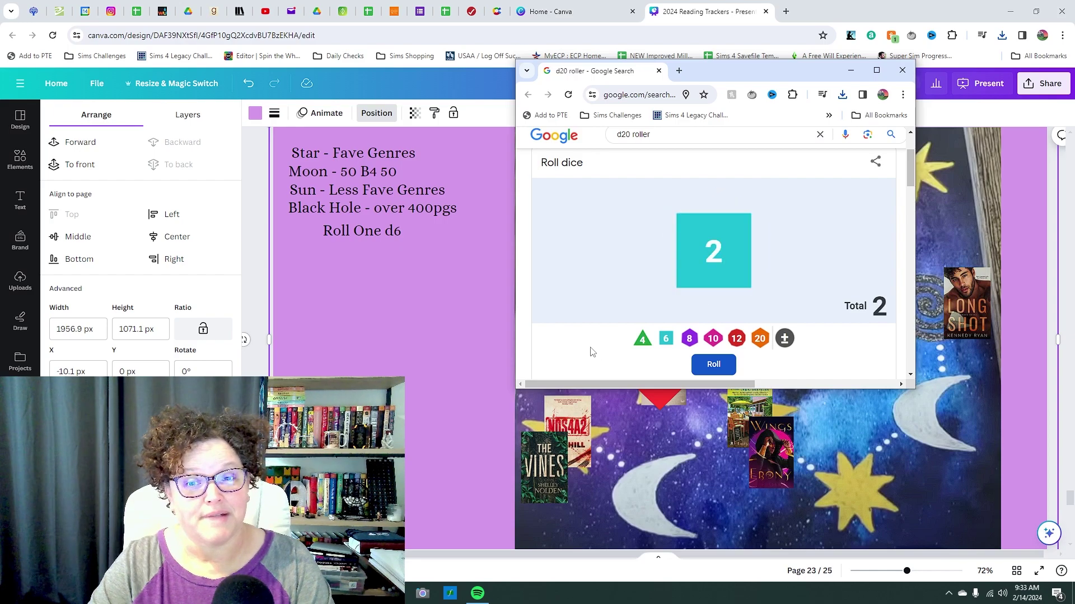
pyautogui.hotkey('alt', 'Tab')
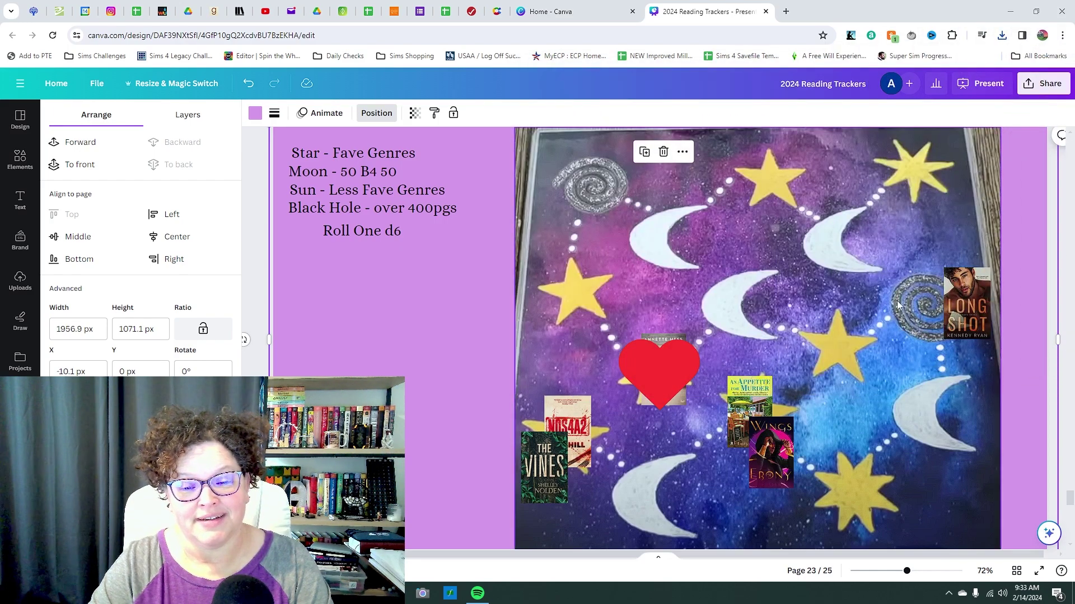
# Move the heart via the top-left to beside Long Shot, then open the We Are Not Free cover's image options.
pyautogui.moveTo(652, 374); pyautogui.dragTo(581, 189)
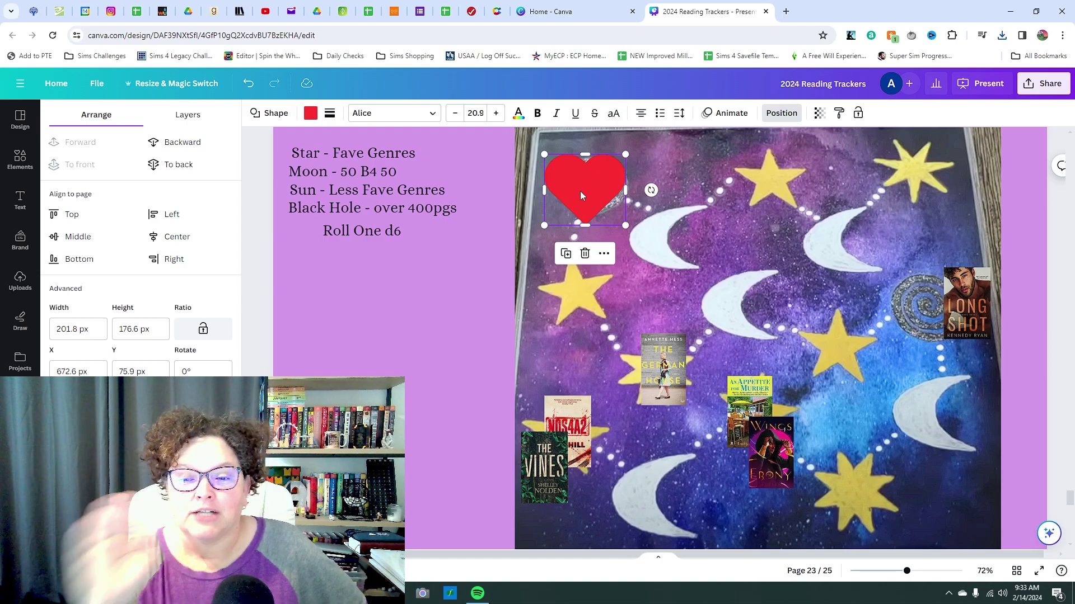
pyautogui.moveTo(580, 191); pyautogui.dragTo(940, 313)
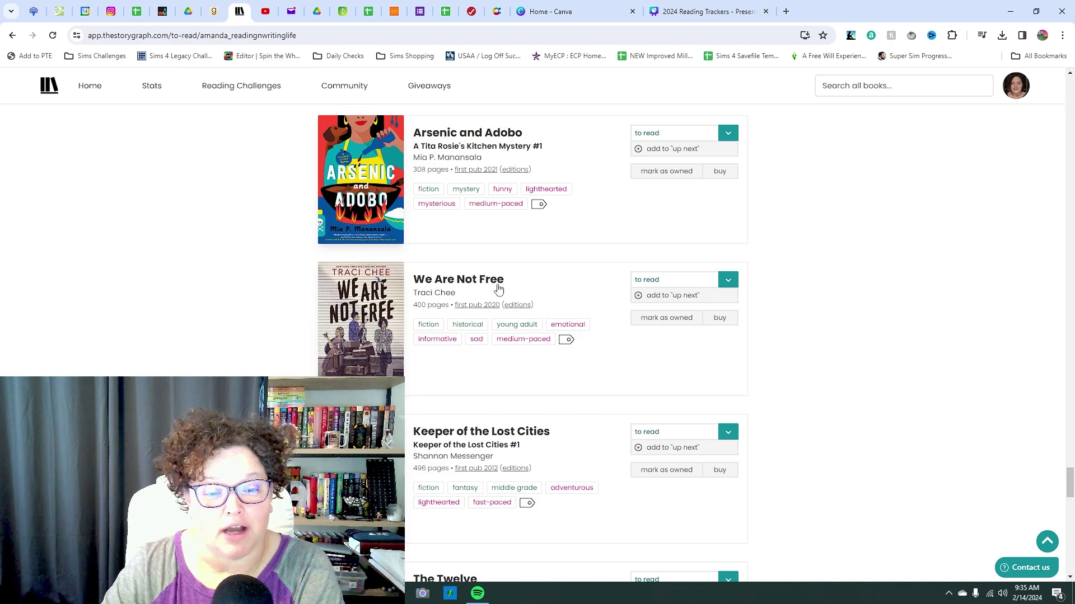
pyautogui.rightClick(348, 332)
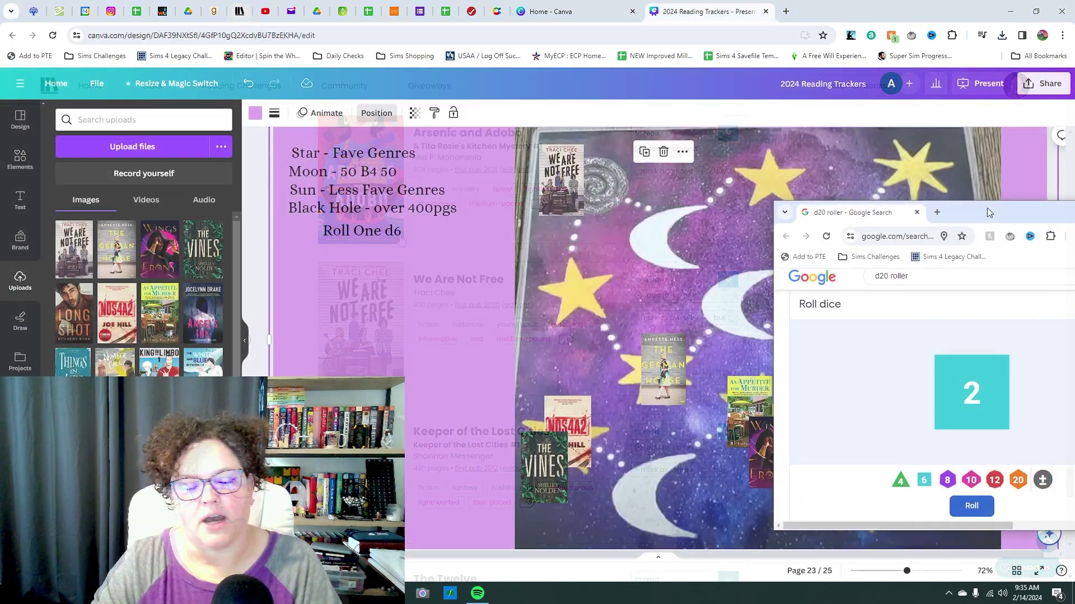
pyautogui.moveTo(987, 210); pyautogui.dragTo(528, 171)
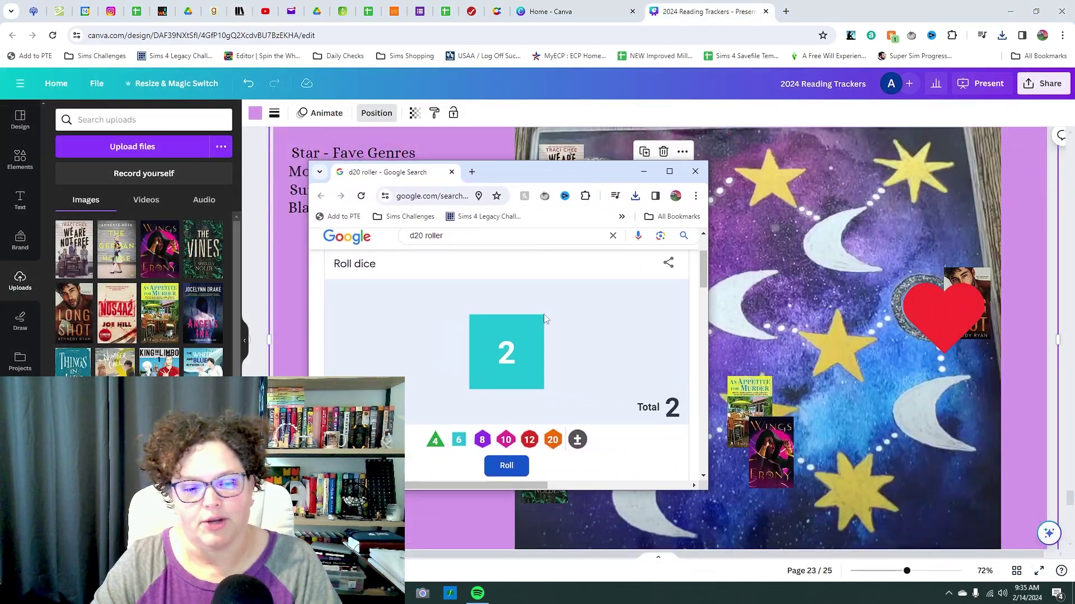
# Roll the die, move the roller off the board, and slide the heart left onto the moon path.
pyautogui.click(505, 465)
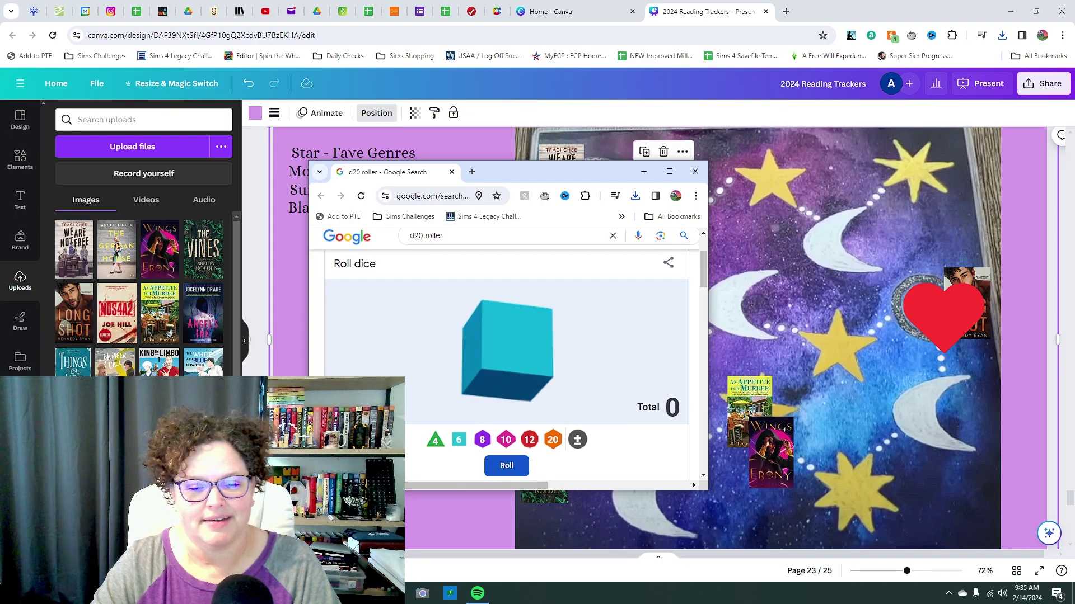
pyautogui.moveTo(530, 163); pyautogui.dragTo(1074, 152)
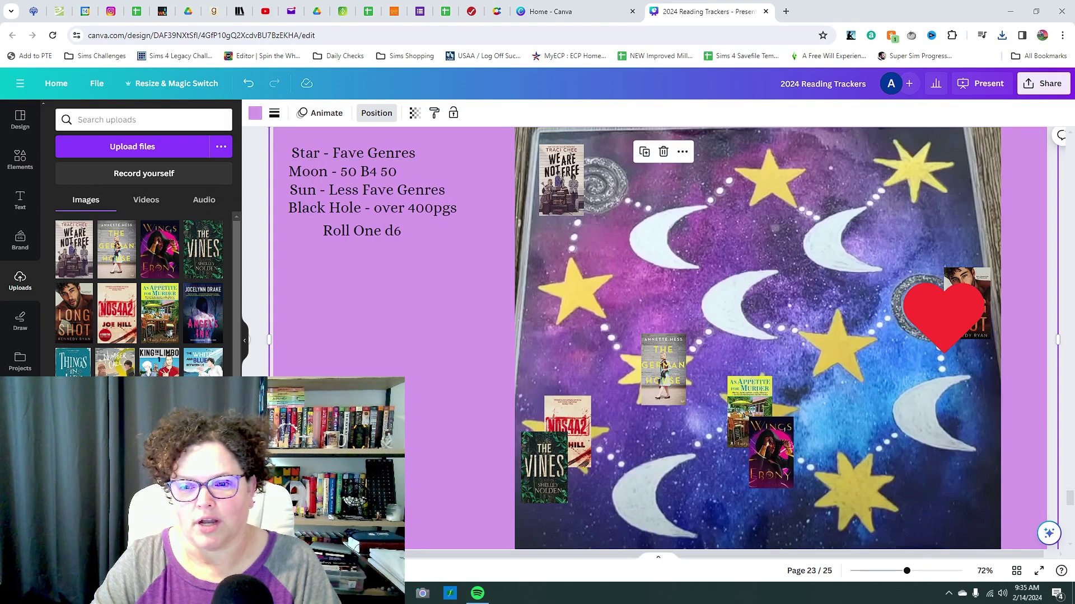
pyautogui.moveTo(942, 296); pyautogui.dragTo(572, 283)
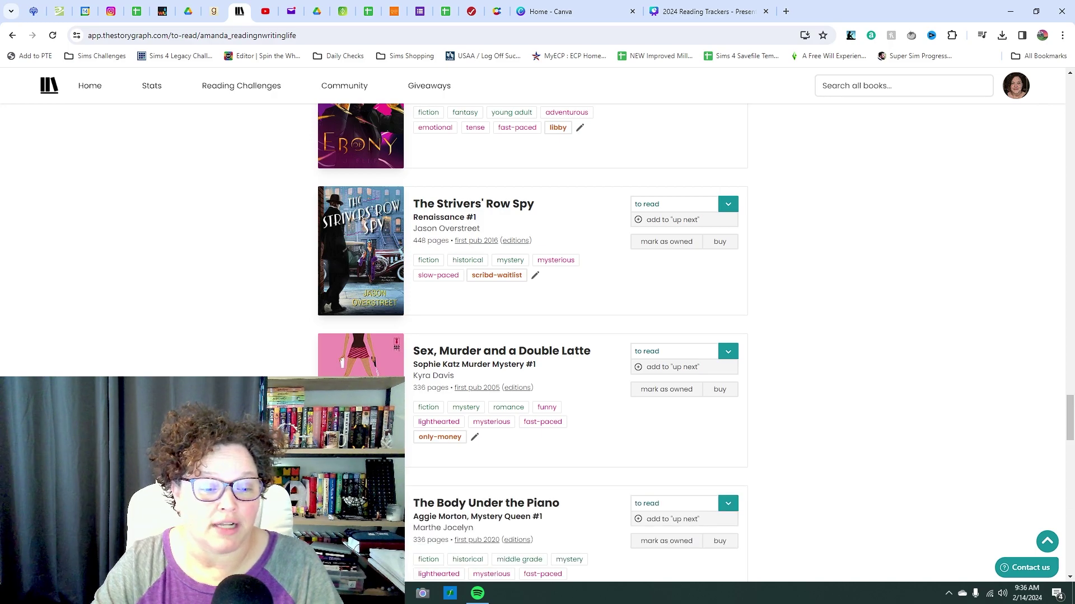
# Open image options for the Sex, Murder and a Double Latte cover, then roll the die again.
pyautogui.rightClick(350, 120)
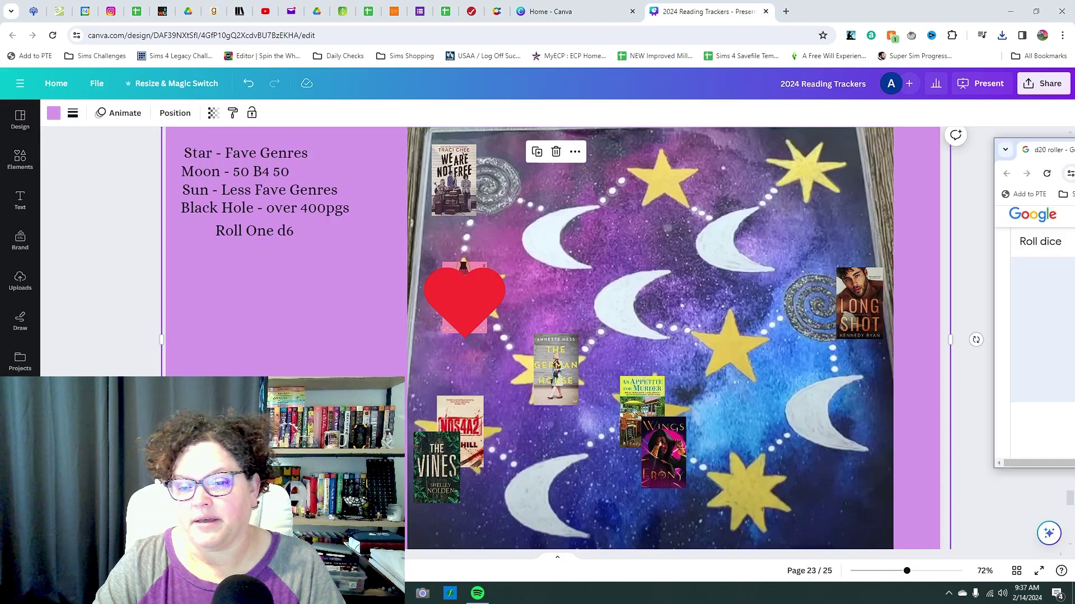
pyautogui.moveTo(1074, 113); pyautogui.dragTo(829, 99)
pyautogui.click(817, 402)
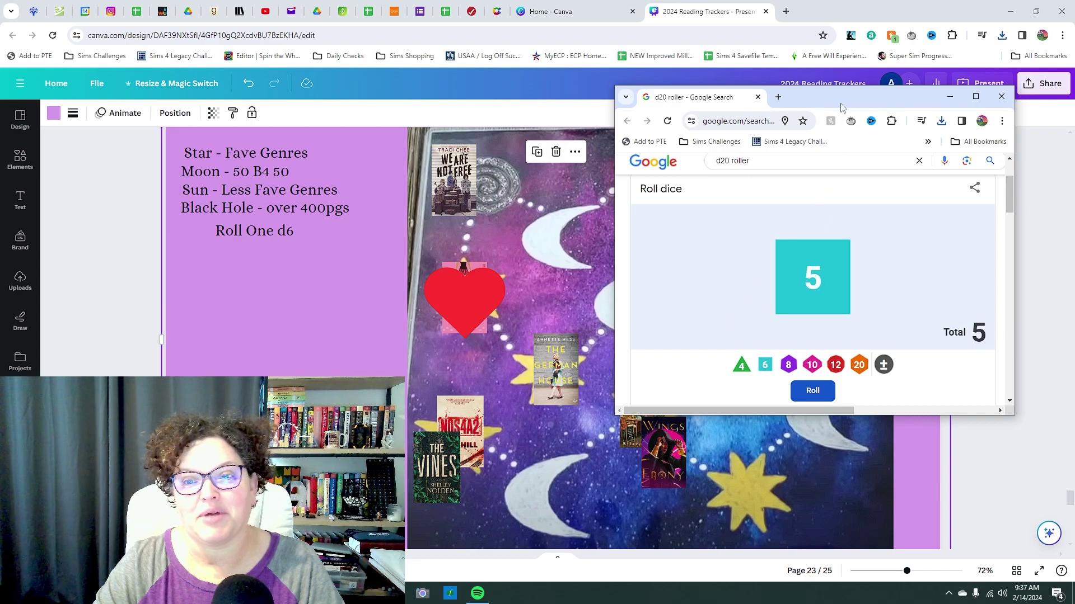
# Dismiss the dice roller, move the heart to the path's top-right, and scroll down the to-read list.
pyautogui.click(949, 97)
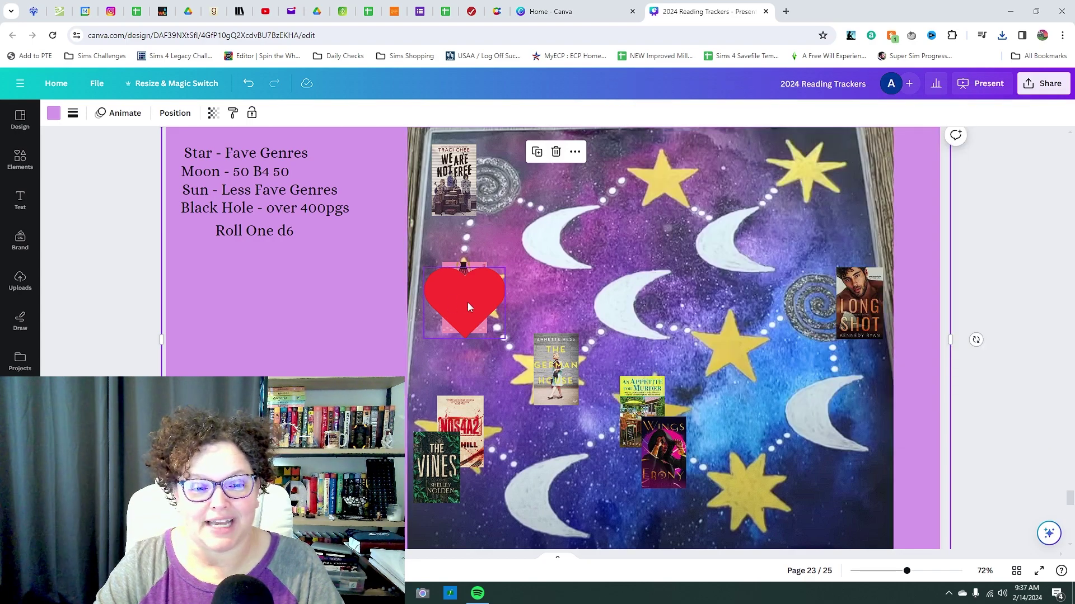
pyautogui.moveTo(468, 302); pyautogui.dragTo(833, 164)
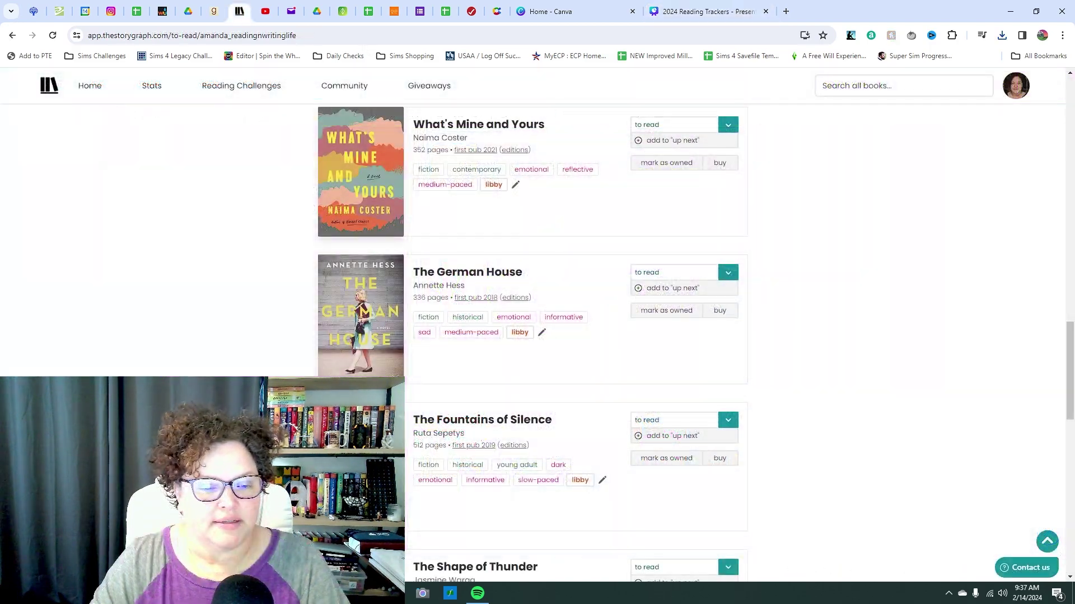
pyautogui.scroll(-2, 537, 335)
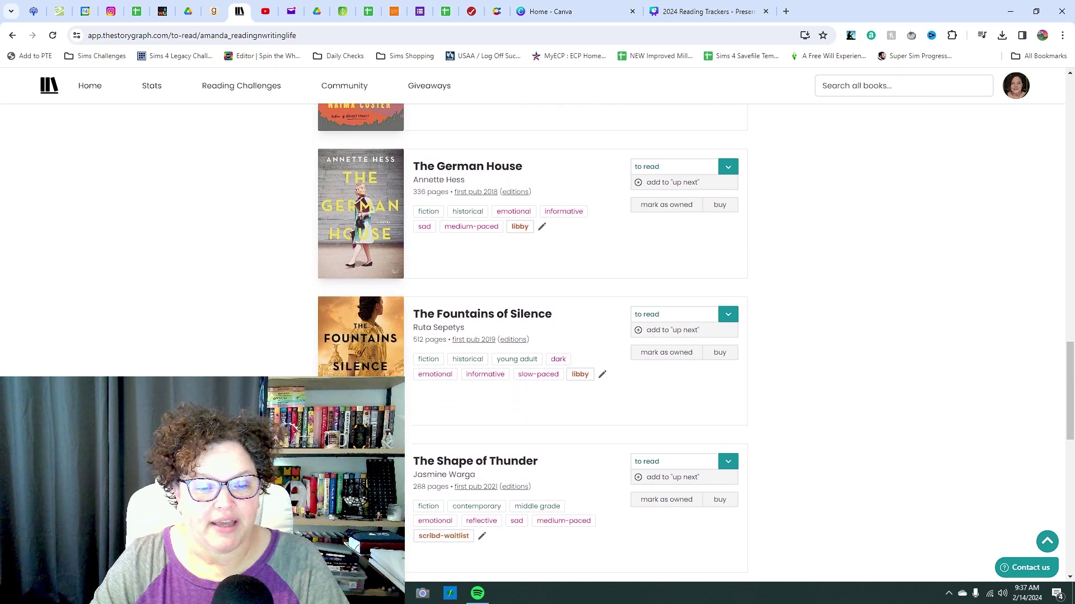
# Start saving The Fountains of Silence cover image from its image options.
pyautogui.rightClick(348, 362)
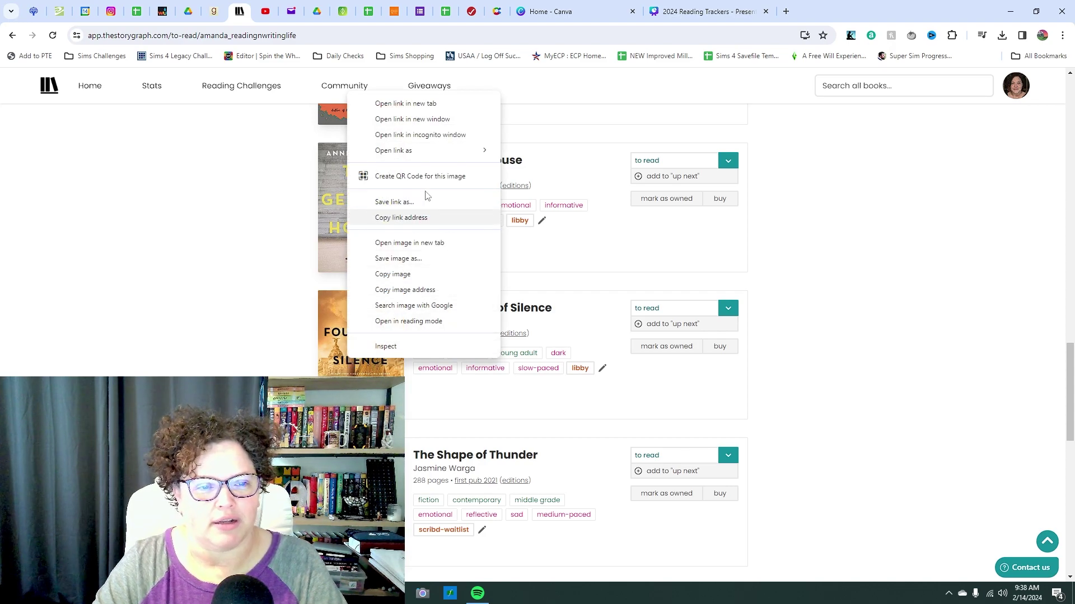
pyautogui.click(427, 258)
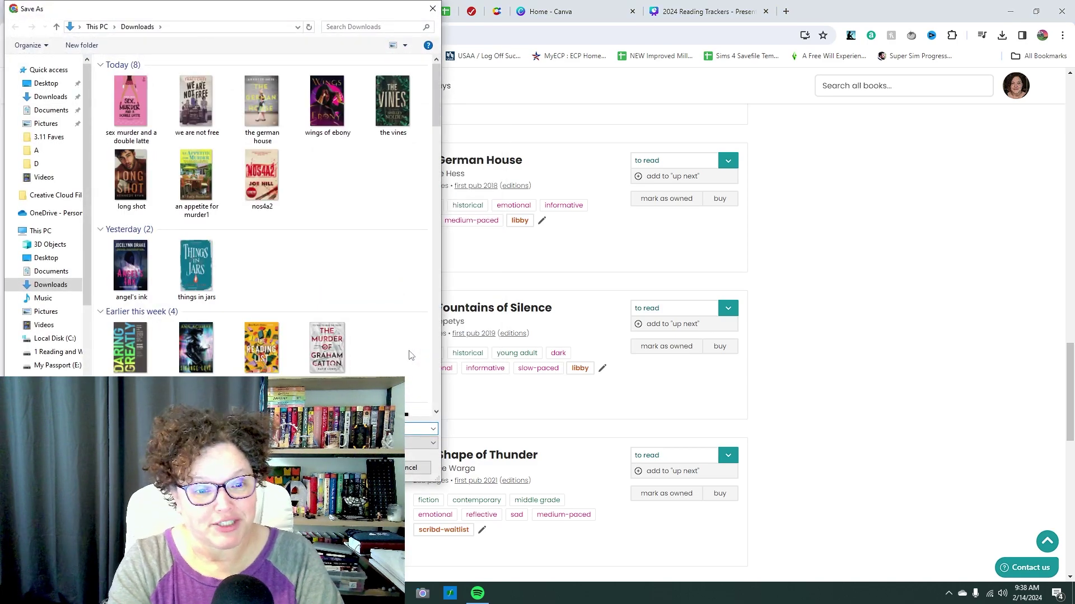